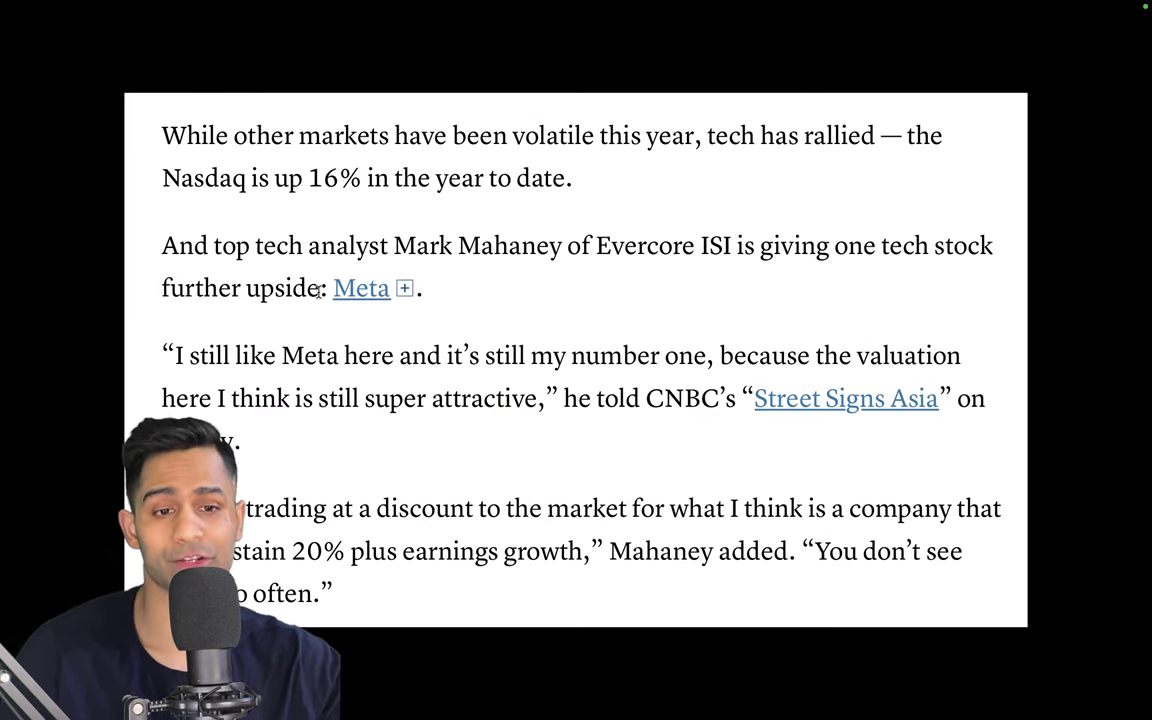
# - Highlight the Meta top-pick quotes on attractive valuation, discount and 20%+ earnings growth, then clear the selection
pyautogui.moveTo(315, 288); pyautogui.dragTo(412, 288)
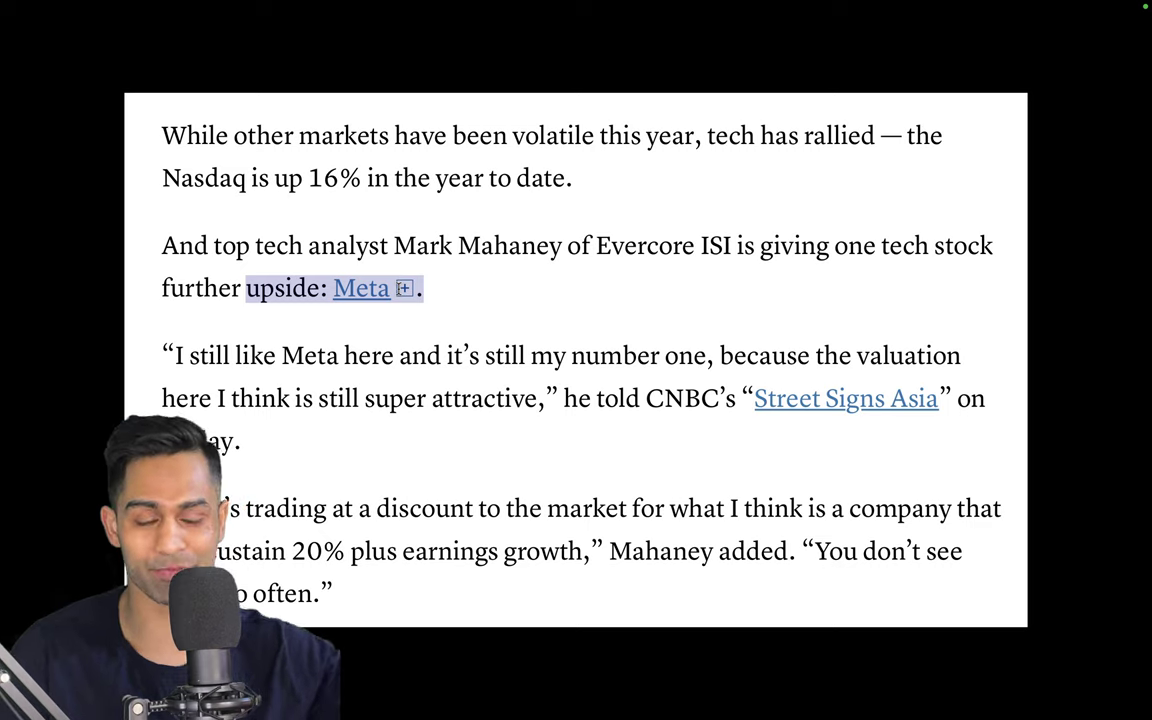
pyautogui.moveTo(190, 357); pyautogui.dragTo(872, 358)
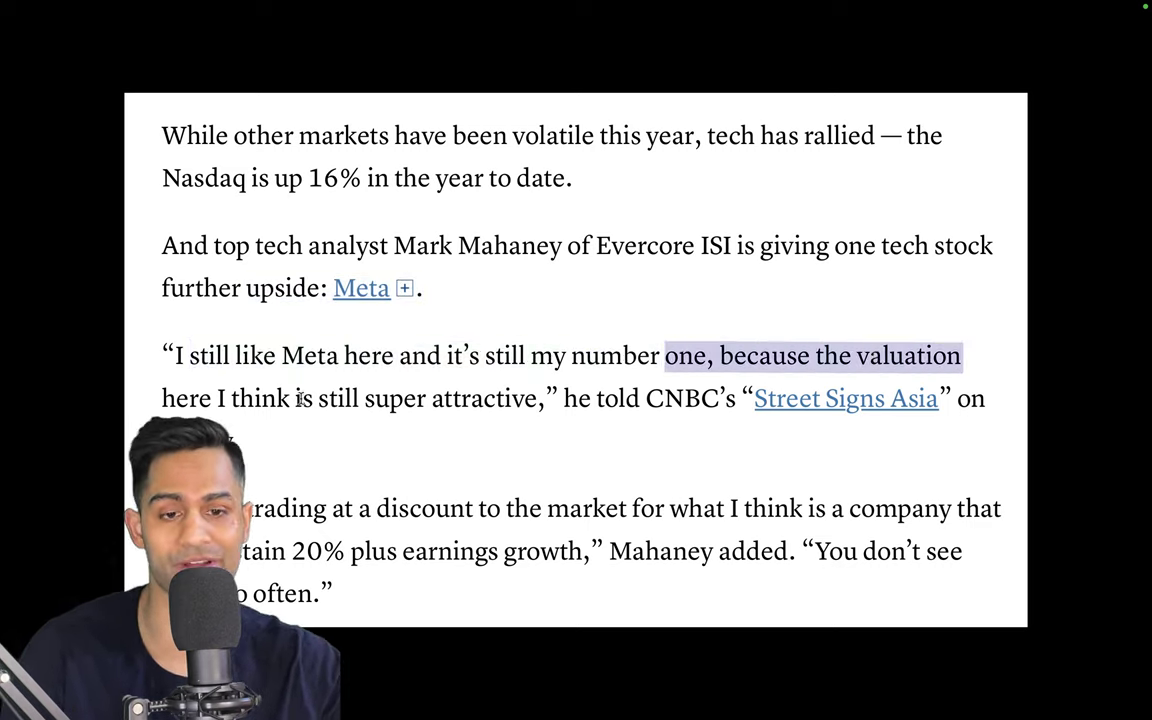
pyautogui.moveTo(270, 400); pyautogui.dragTo(513, 400)
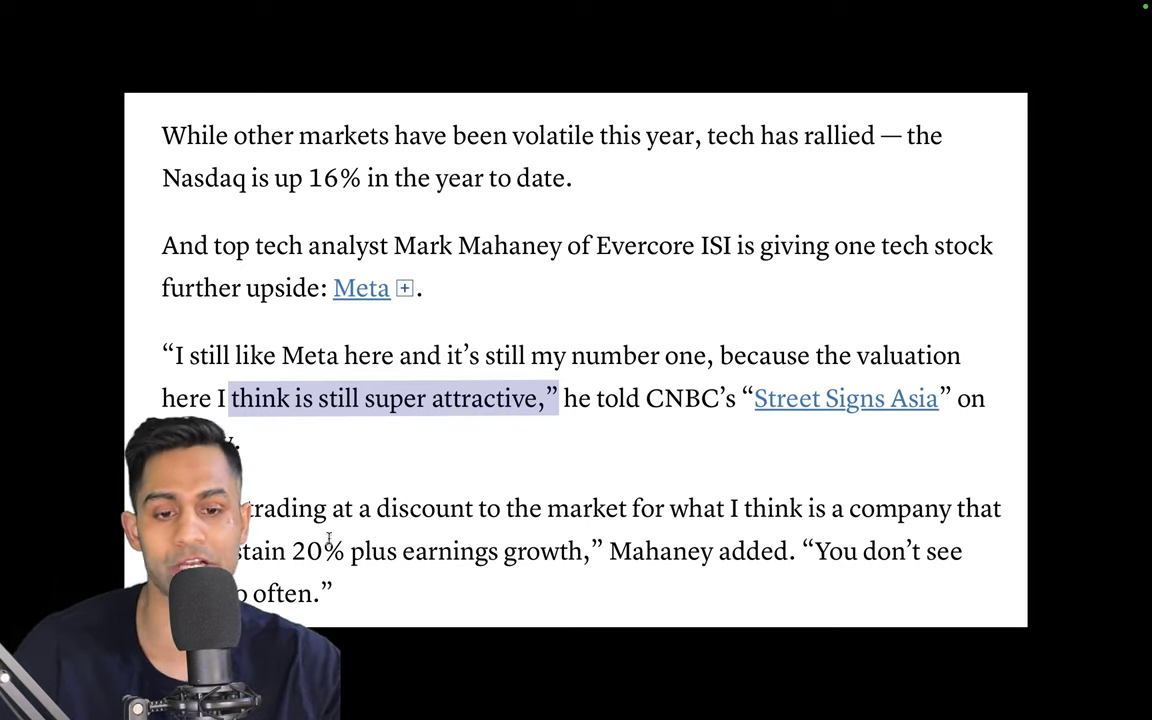
pyautogui.moveTo(247, 510); pyautogui.dragTo(871, 505)
pyautogui.moveTo(316, 551); pyautogui.dragTo(413, 555)
pyautogui.moveTo(490, 553); pyautogui.dragTo(928, 551)
pyautogui.click(694, 465)
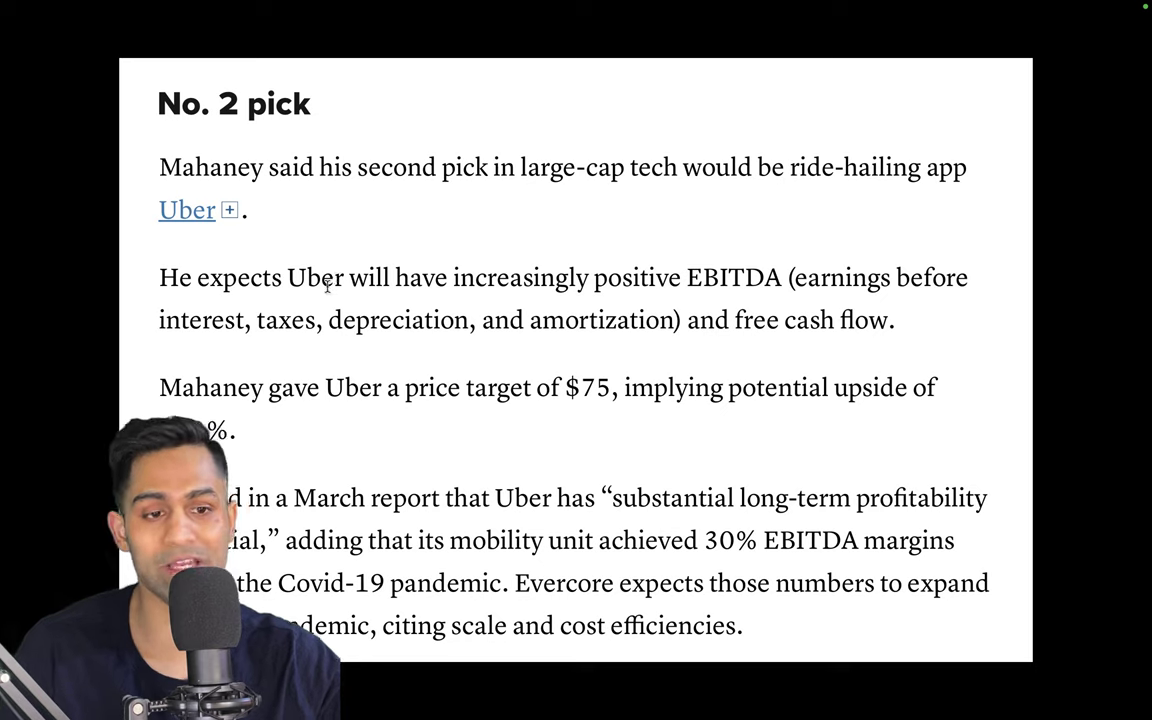
pyautogui.moveTo(289, 278); pyautogui.dragTo(898, 330)
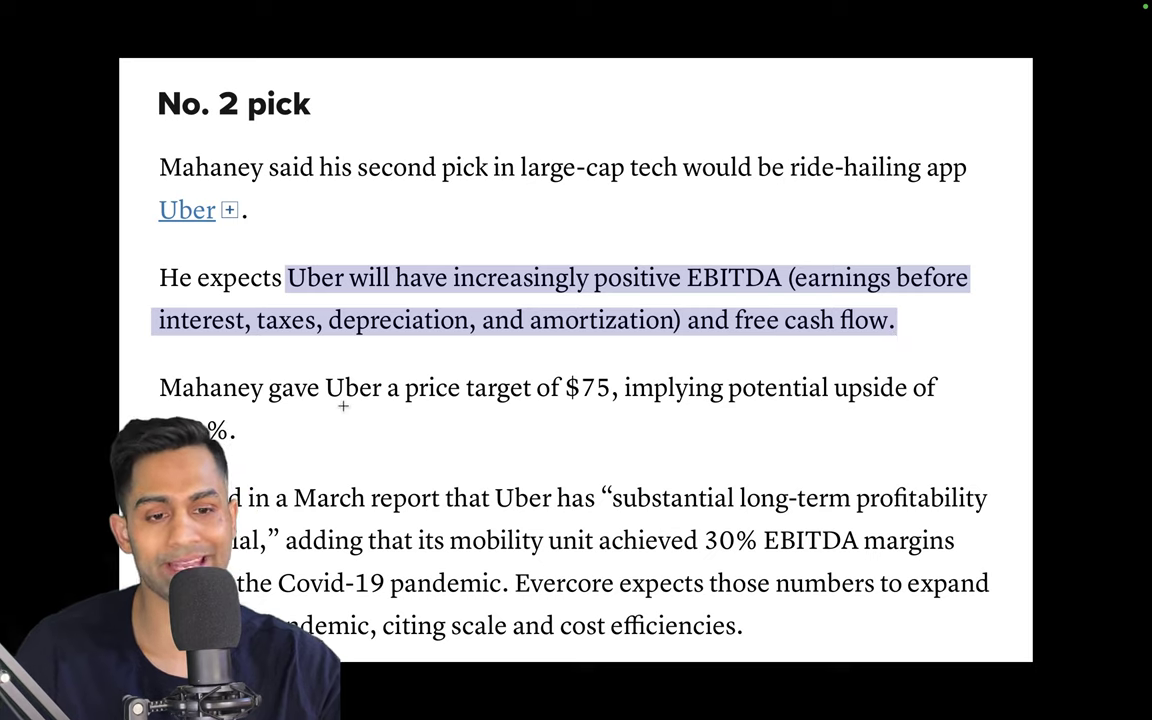
pyautogui.moveTo(533, 388); pyautogui.dragTo(849, 387)
pyautogui.click(327, 503)
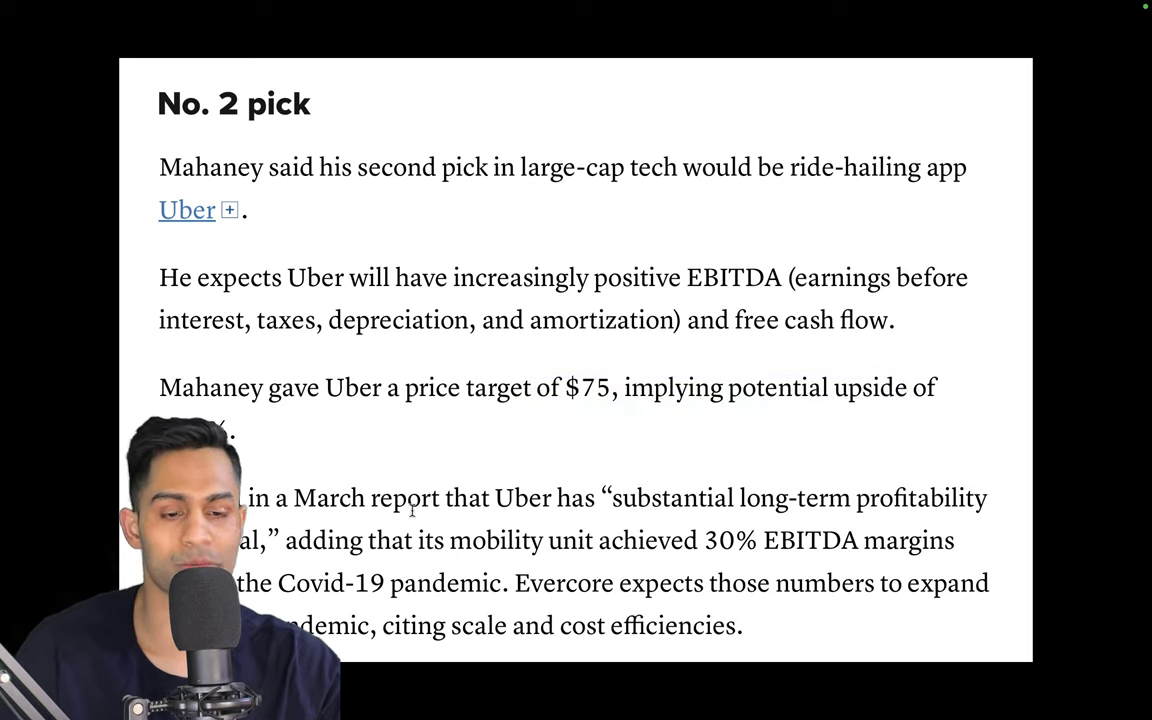
pyautogui.moveTo(603, 498); pyautogui.dragTo(989, 498)
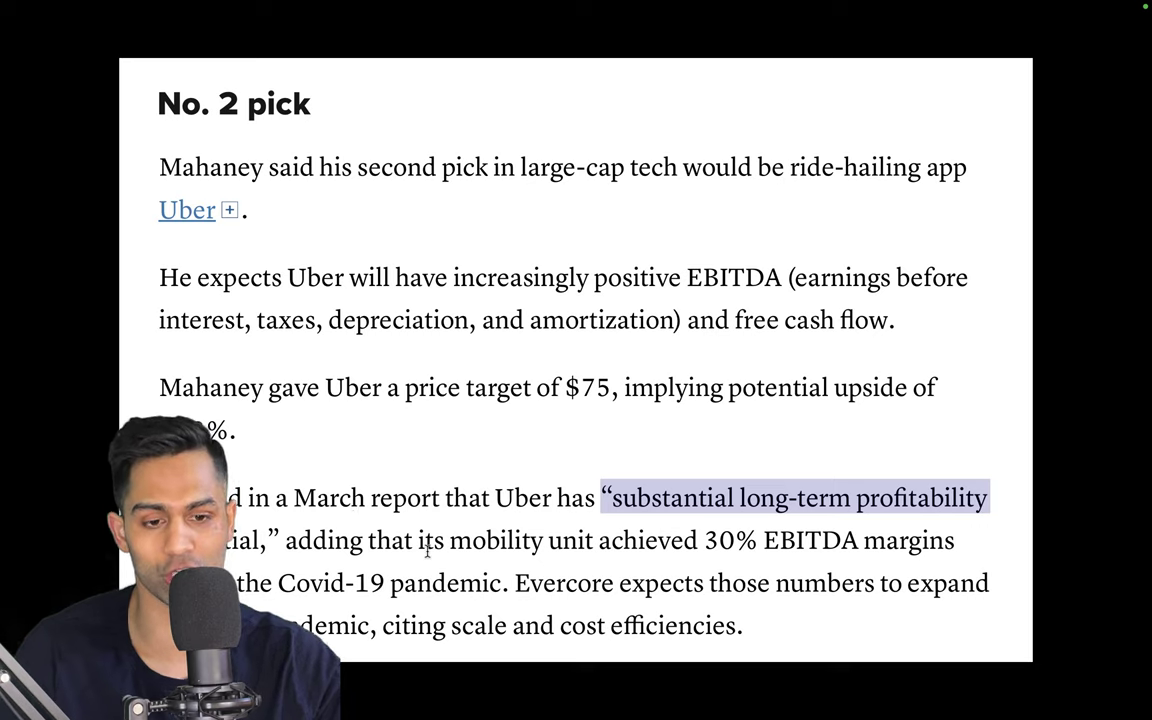
pyautogui.moveTo(287, 540); pyautogui.dragTo(432, 588)
pyautogui.click(596, 590)
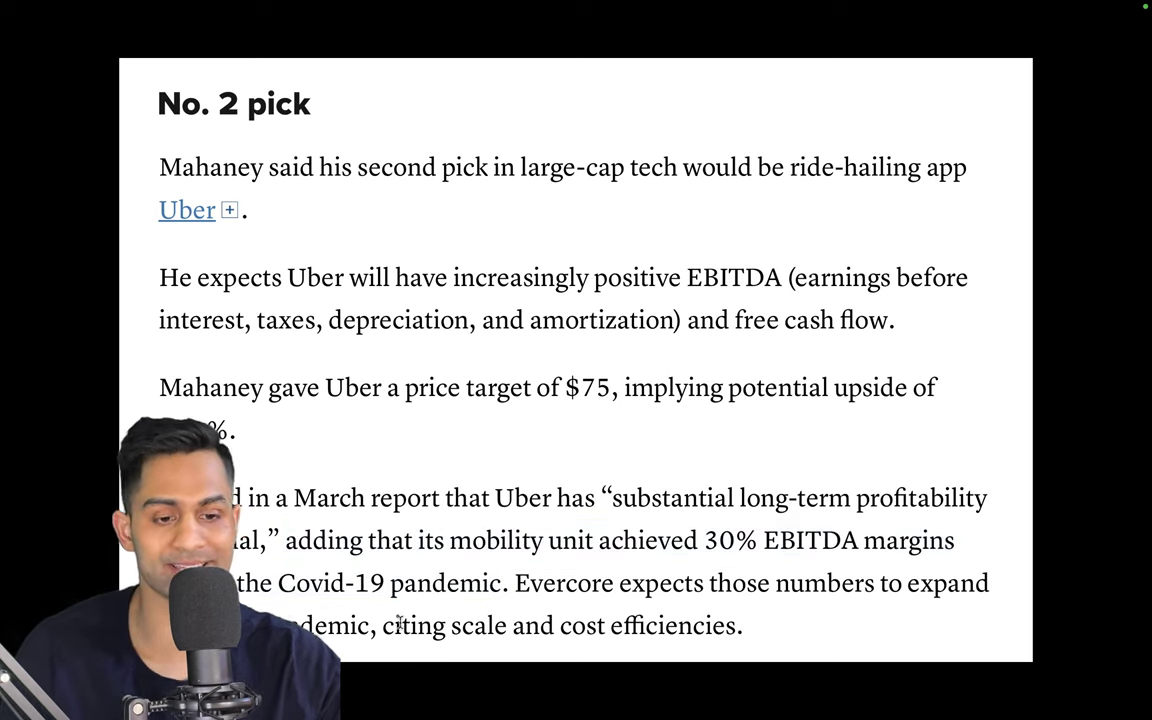
pyautogui.moveTo(414, 625); pyautogui.dragTo(820, 577)
pyautogui.click(773, 251)
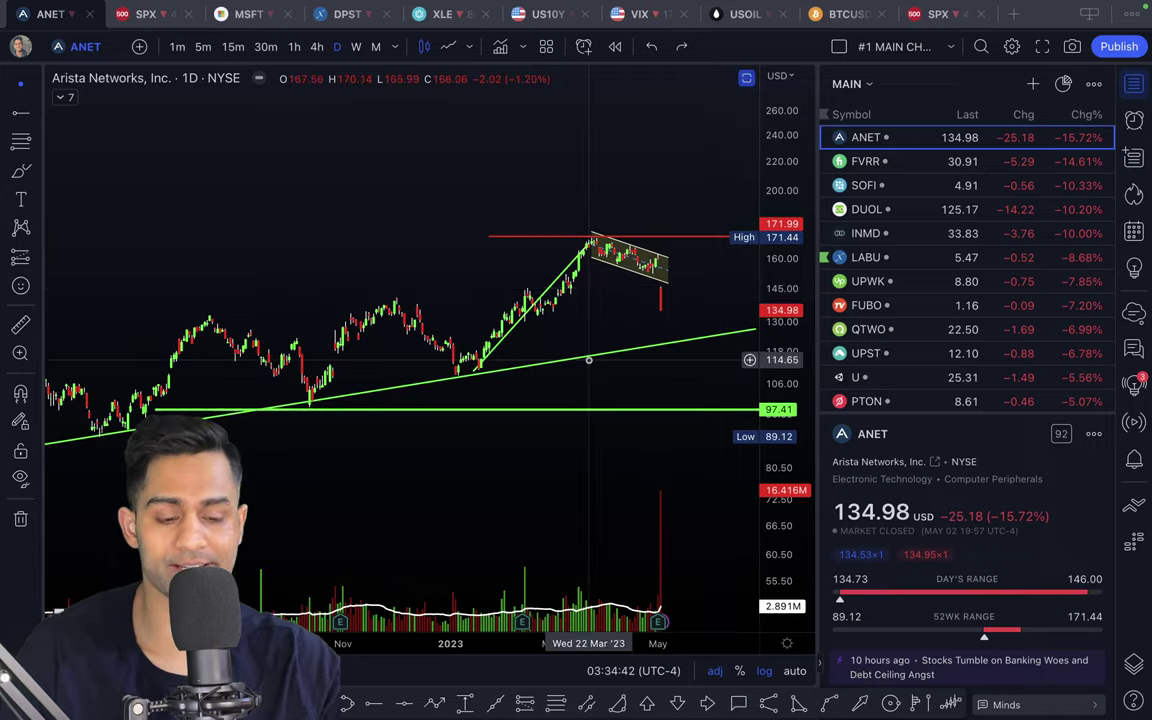
# - Load UBER on a weekly interval and reframe the price scale around recent candles
pyautogui.write('UB')
pyautogui.click(588, 359)
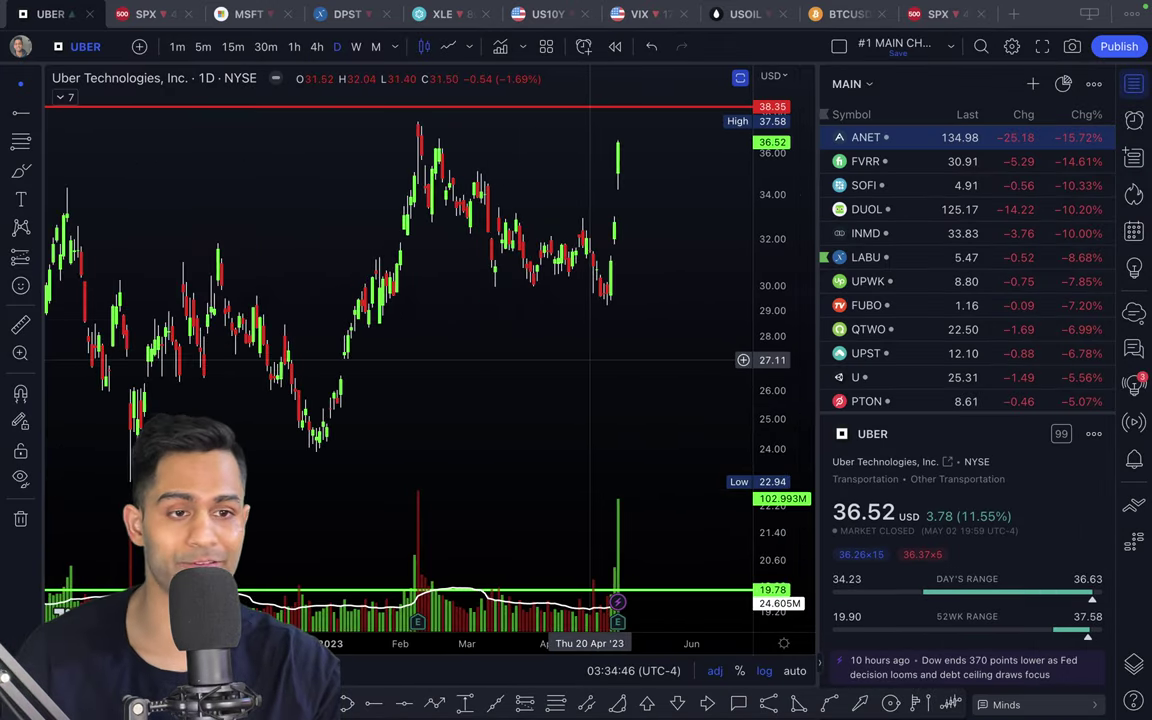
pyautogui.scroll(-6, 589, 380)
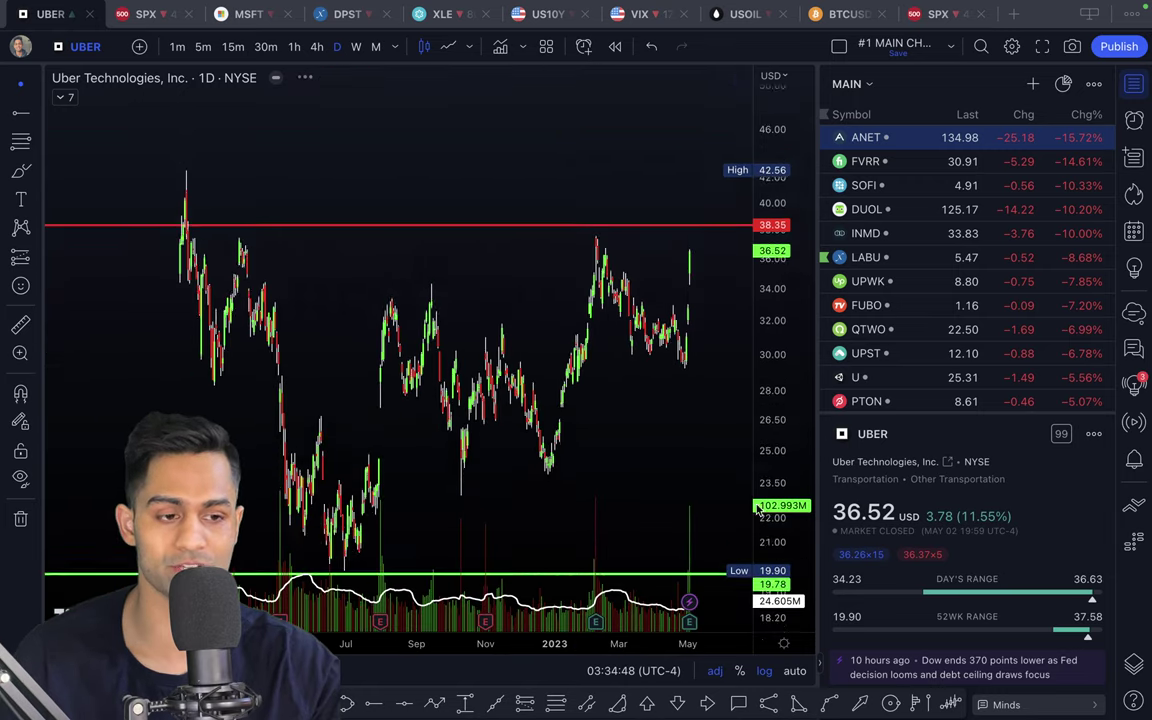
pyautogui.click(356, 47)
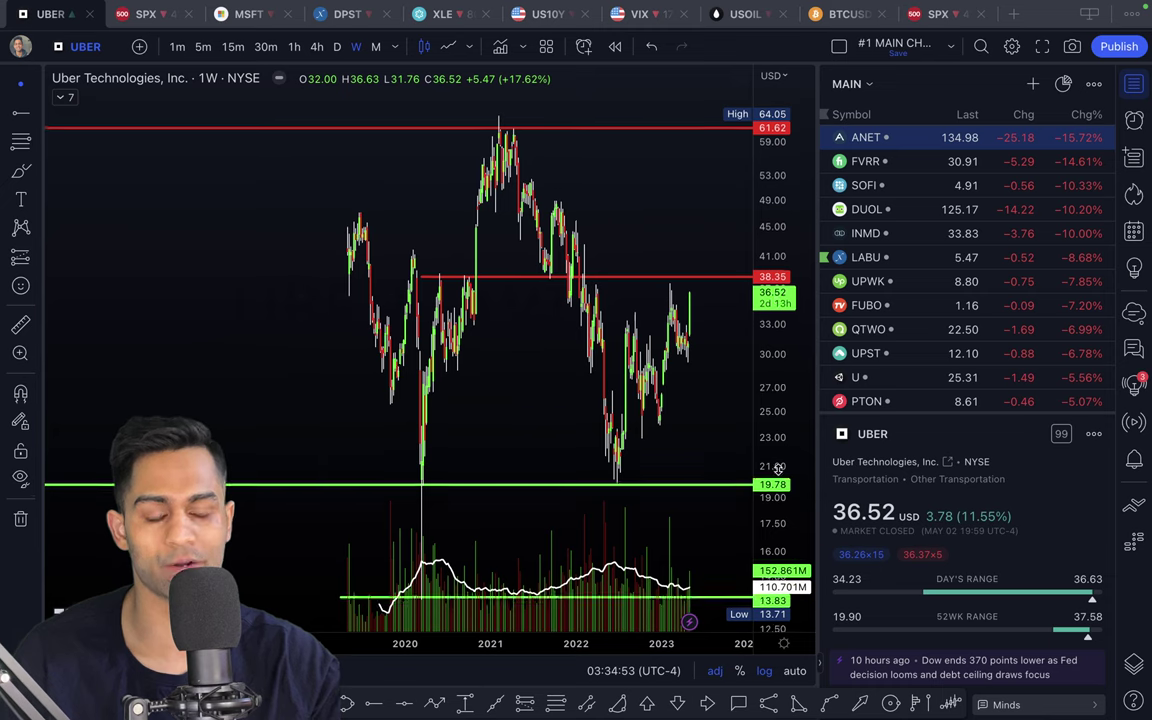
pyautogui.scroll(5, 780, 520)
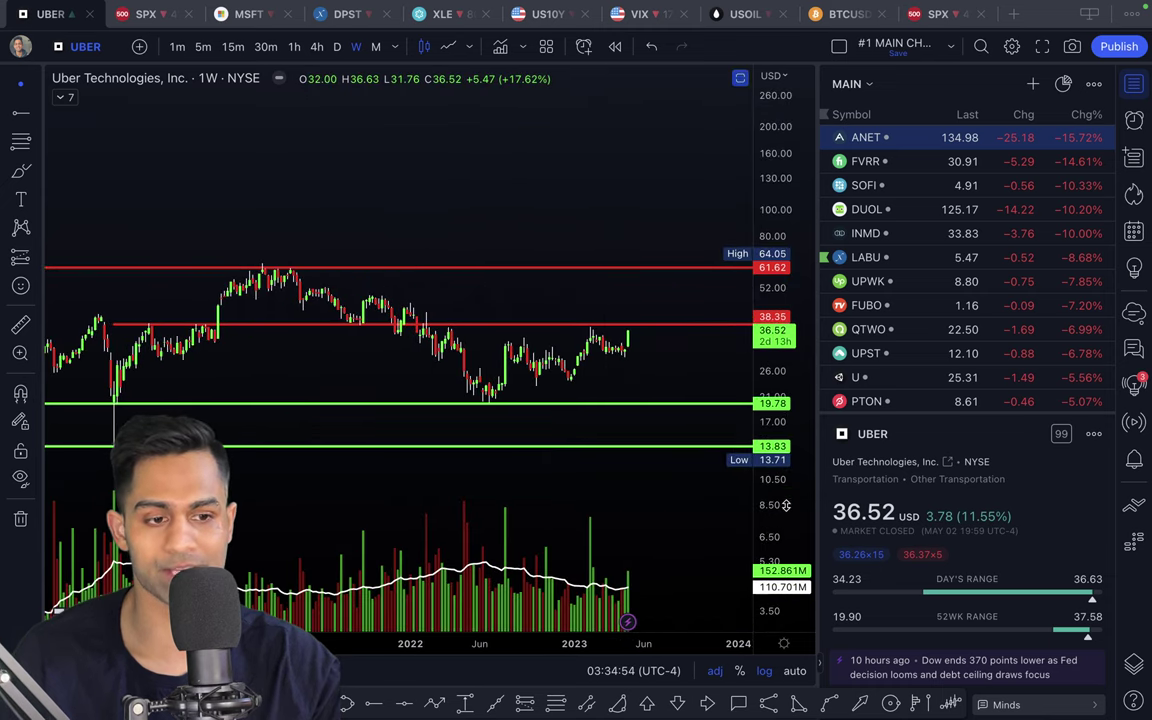
pyautogui.moveTo(786, 513); pyautogui.dragTo(786, 480)
pyautogui.moveTo(674, 411); pyautogui.dragTo(702, 387)
pyautogui.scroll(5, 702, 387)
pyautogui.moveTo(612, 375); pyautogui.dragTo(601, 349)
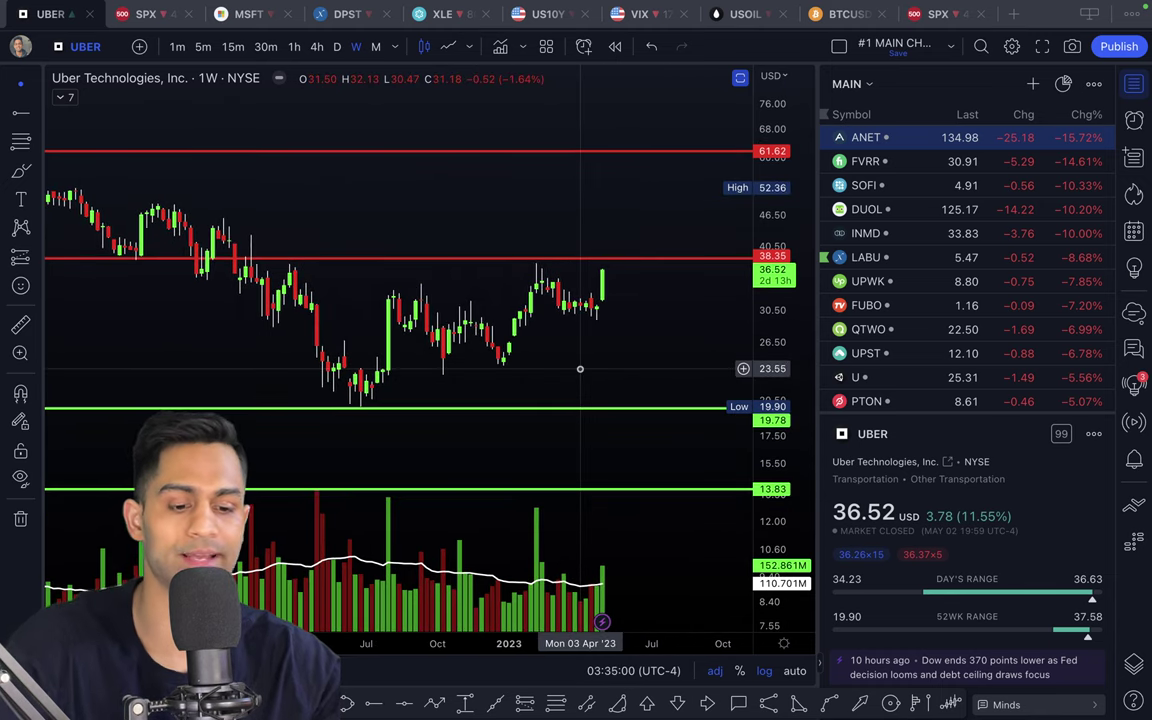
# - Compare against the LYFT chart, then bring the UBER chart back
pyautogui.write('LYFT')
pyautogui.press('Return')
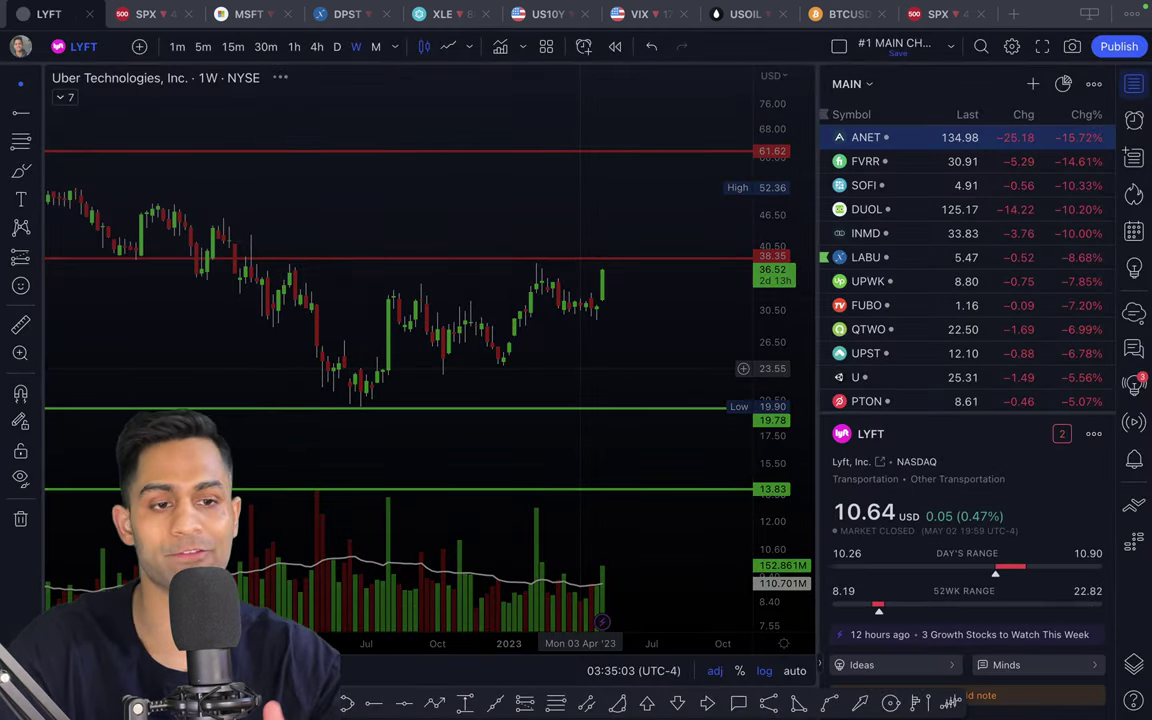
pyautogui.scroll(-6, 590, 390)
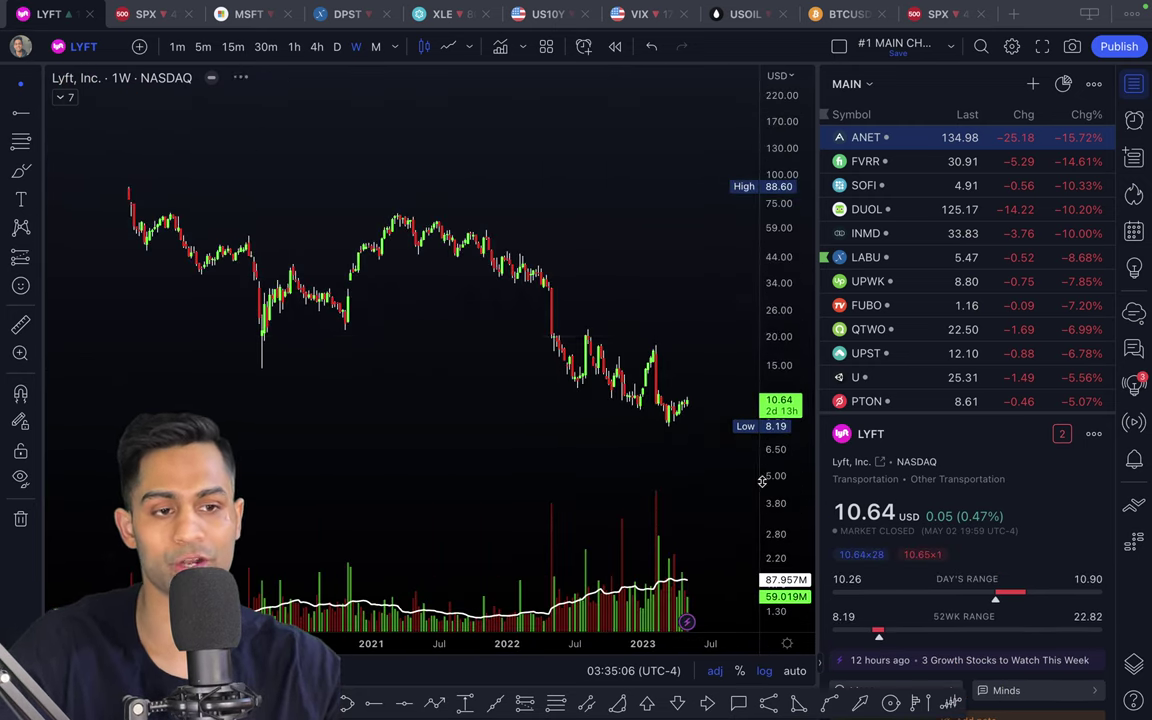
pyautogui.scroll(4, 650, 334)
pyautogui.write('U')
pyautogui.click(425, 441)
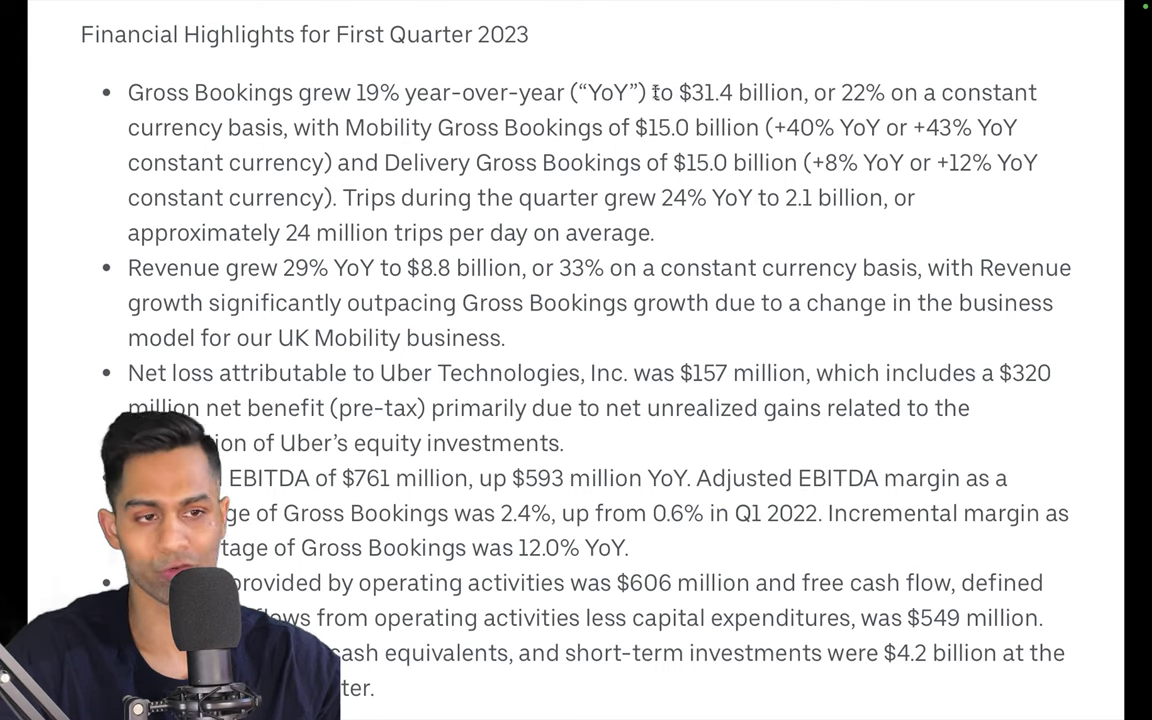
# - Highlight the $31.4 billion gross bookings, 22% constant-currency growth and 29% revenue growth
pyautogui.moveTo(652, 92); pyautogui.dragTo(757, 92)
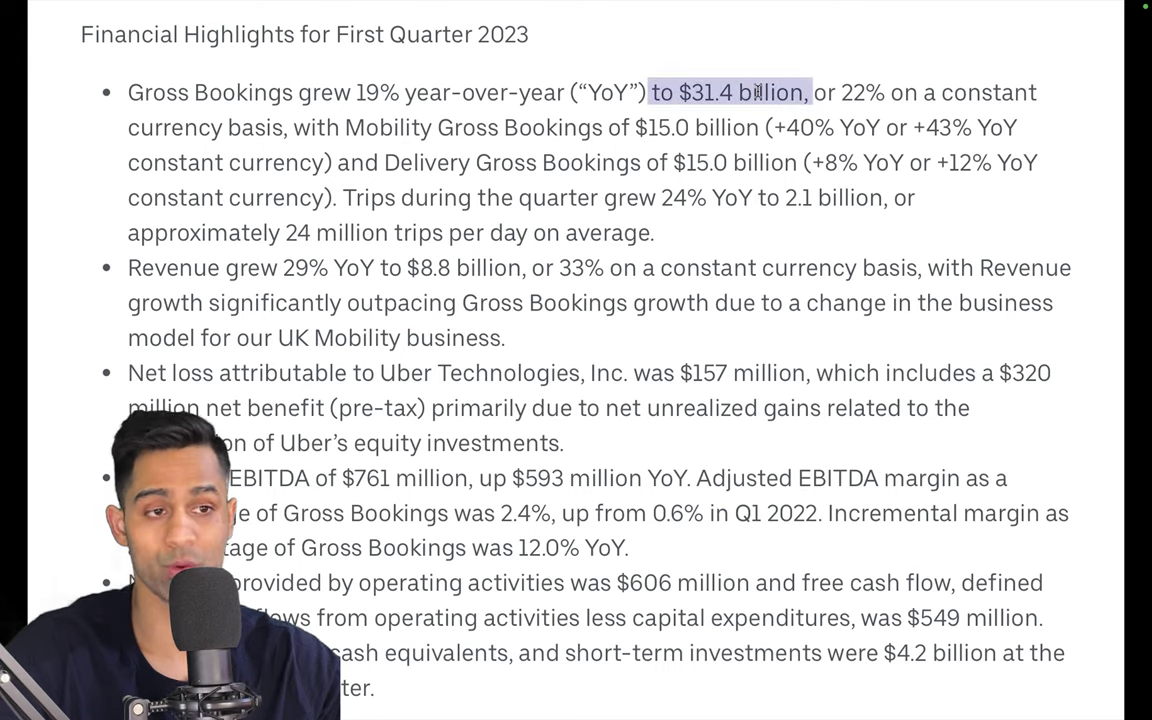
pyautogui.moveTo(841, 92); pyautogui.dragTo(1008, 92)
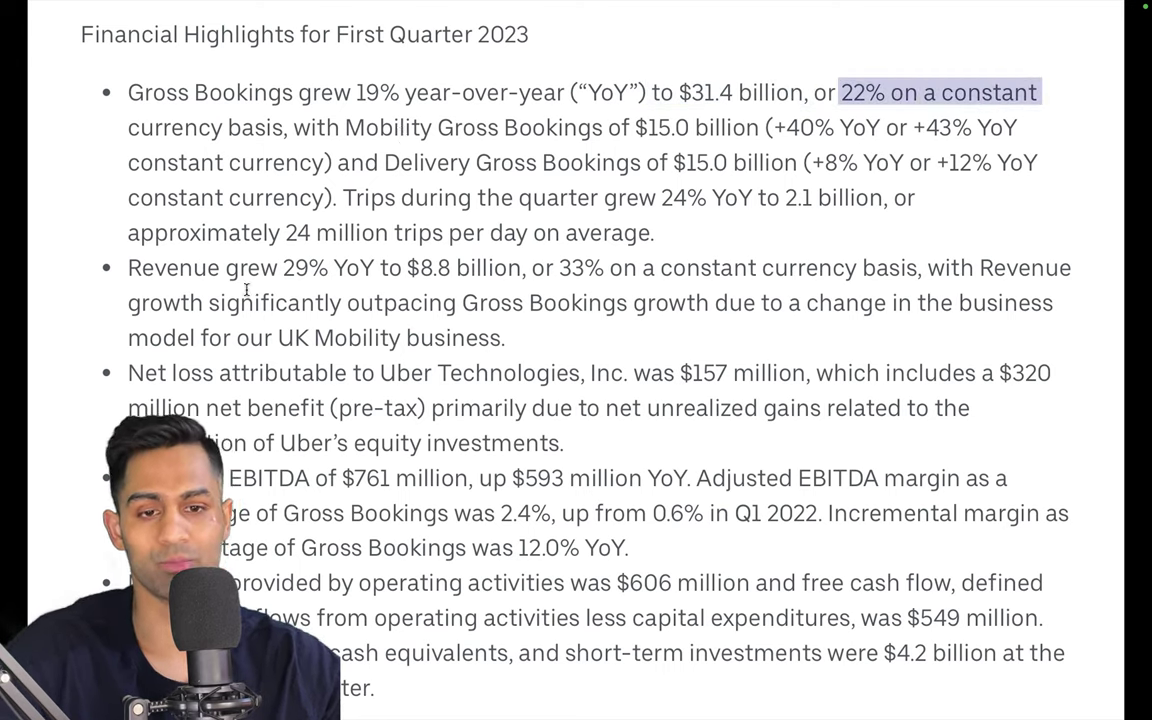
pyautogui.moveTo(124, 268); pyautogui.dragTo(840, 270)
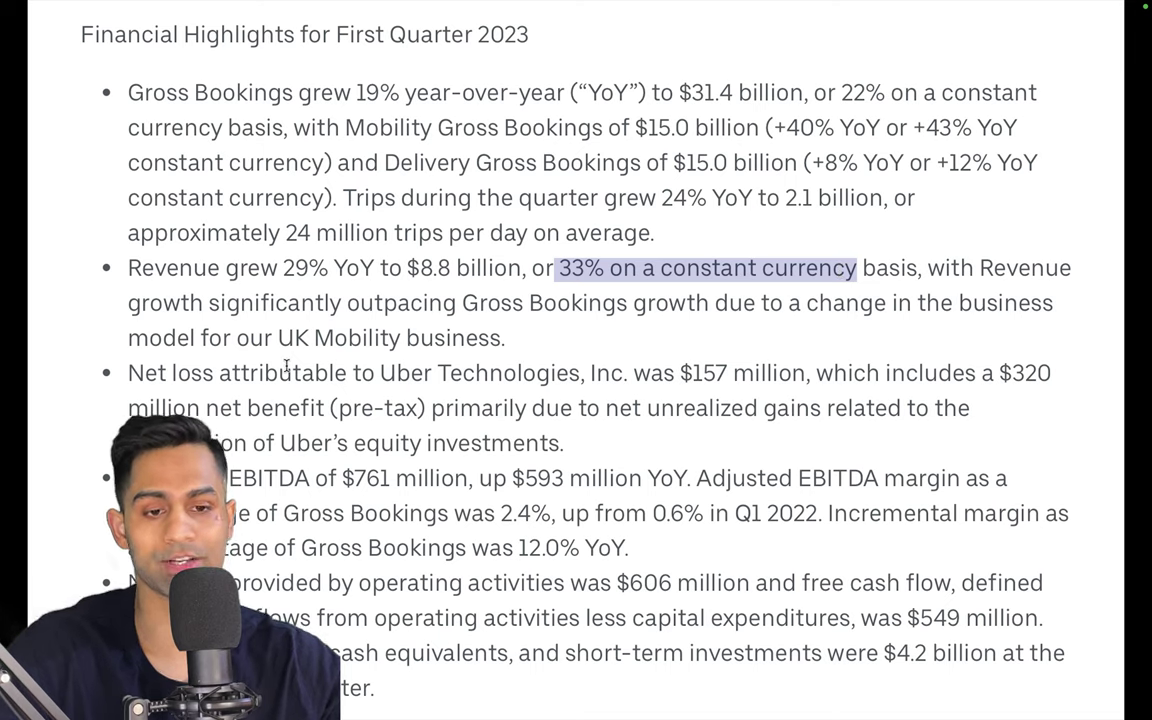
# - Highlight the $157 million net loss and its $320 million pre-tax benefit from equity investment gains
pyautogui.moveTo(352, 373); pyautogui.dragTo(503, 375)
pyautogui.moveTo(633, 373); pyautogui.dragTo(815, 374)
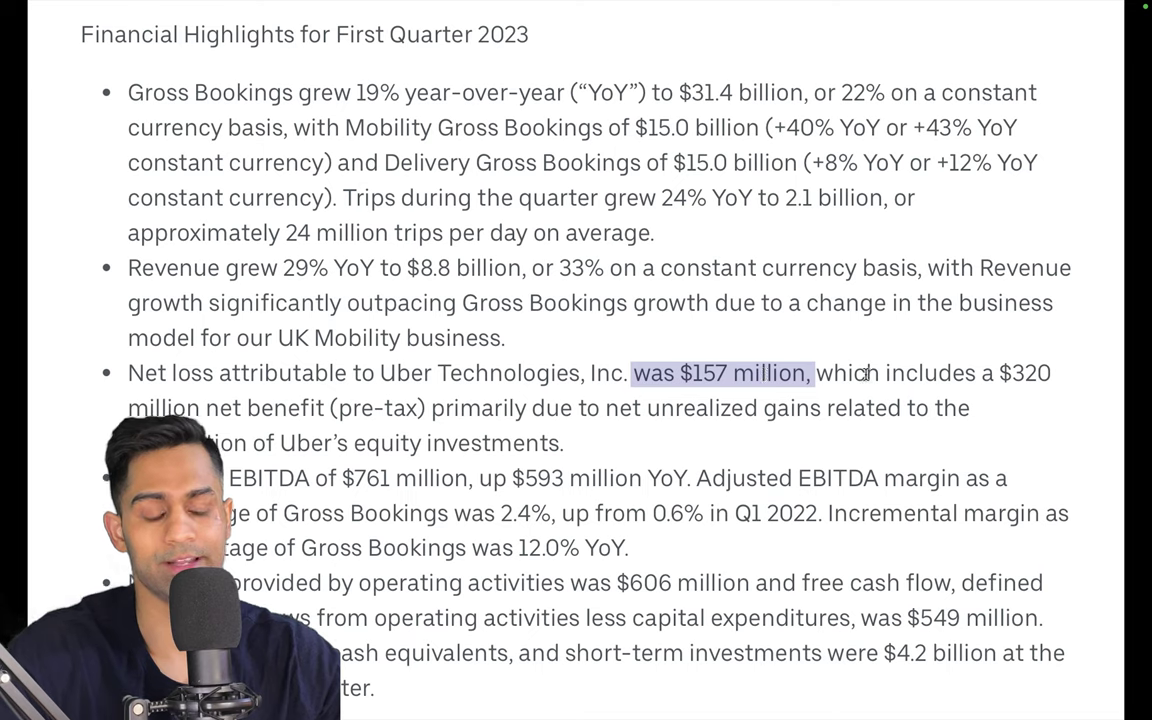
pyautogui.moveTo(1050, 373); pyautogui.dragTo(887, 374)
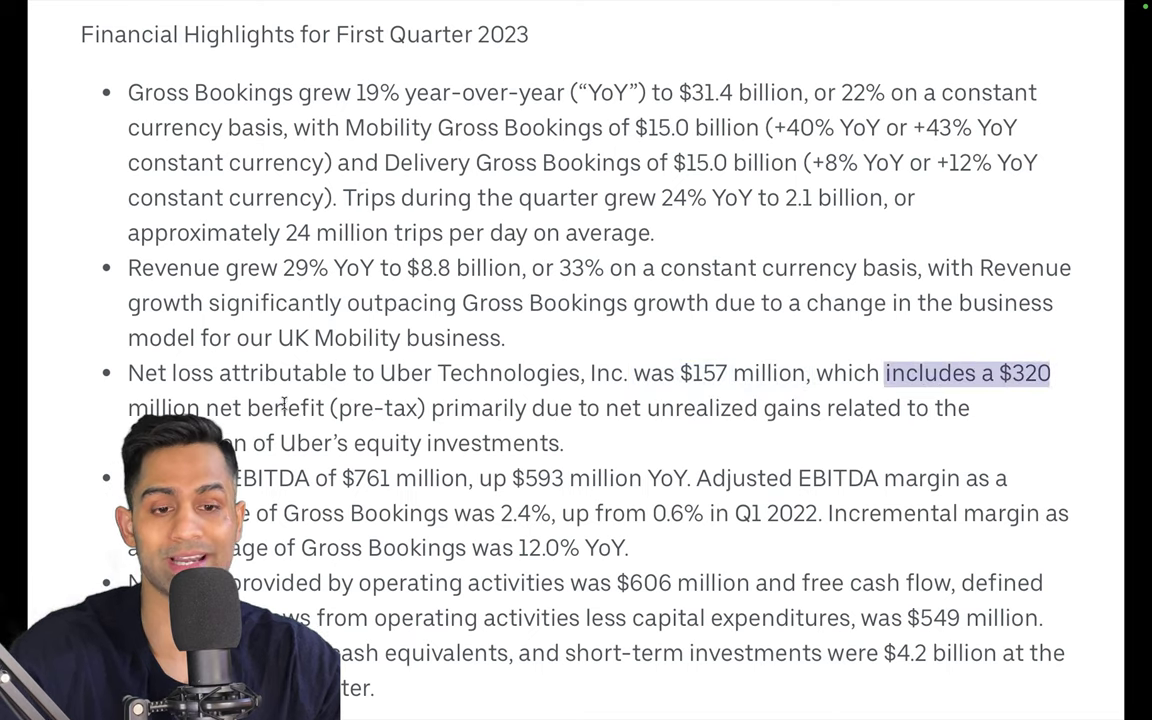
pyautogui.moveTo(248, 408); pyautogui.dragTo(426, 408)
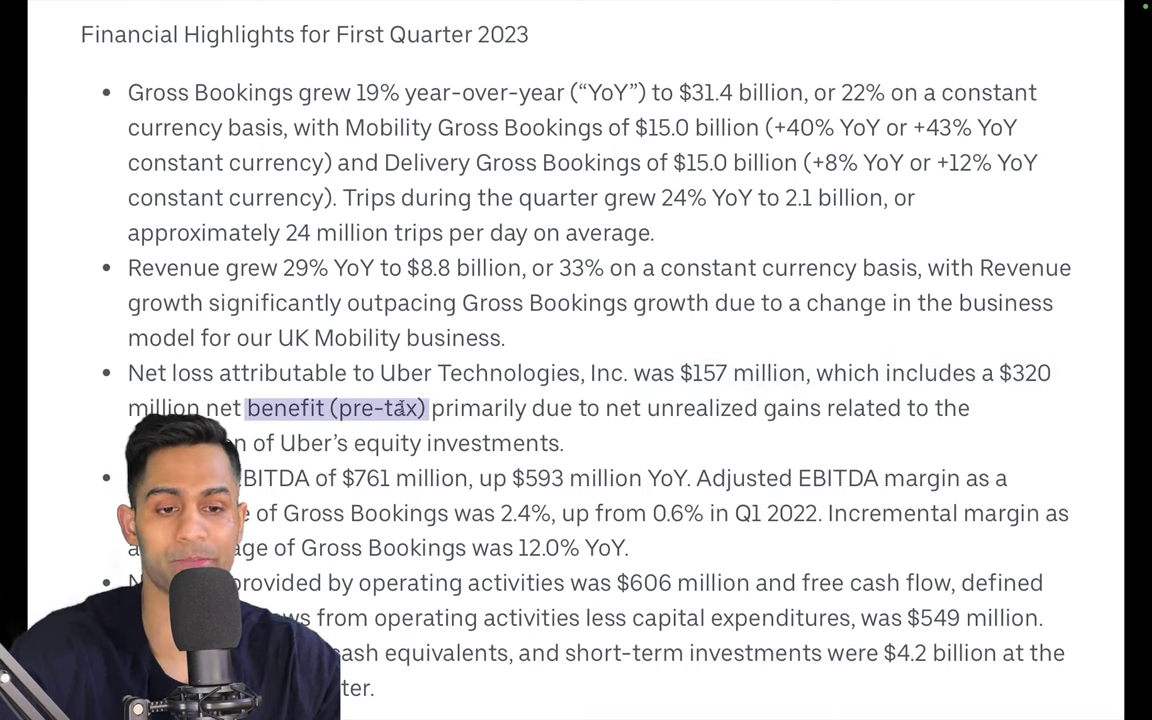
pyautogui.click(606, 413)
pyautogui.moveTo(606, 410); pyautogui.dragTo(903, 410)
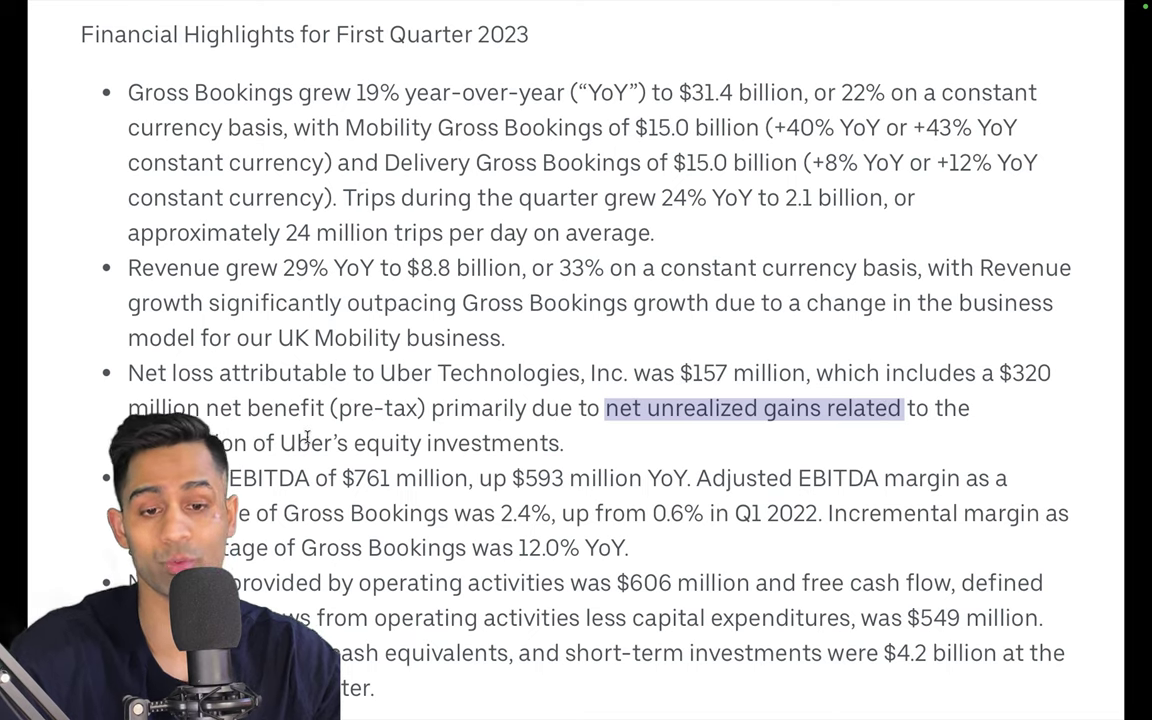
pyautogui.moveTo(290, 441); pyautogui.dragTo(566, 443)
pyautogui.click(461, 467)
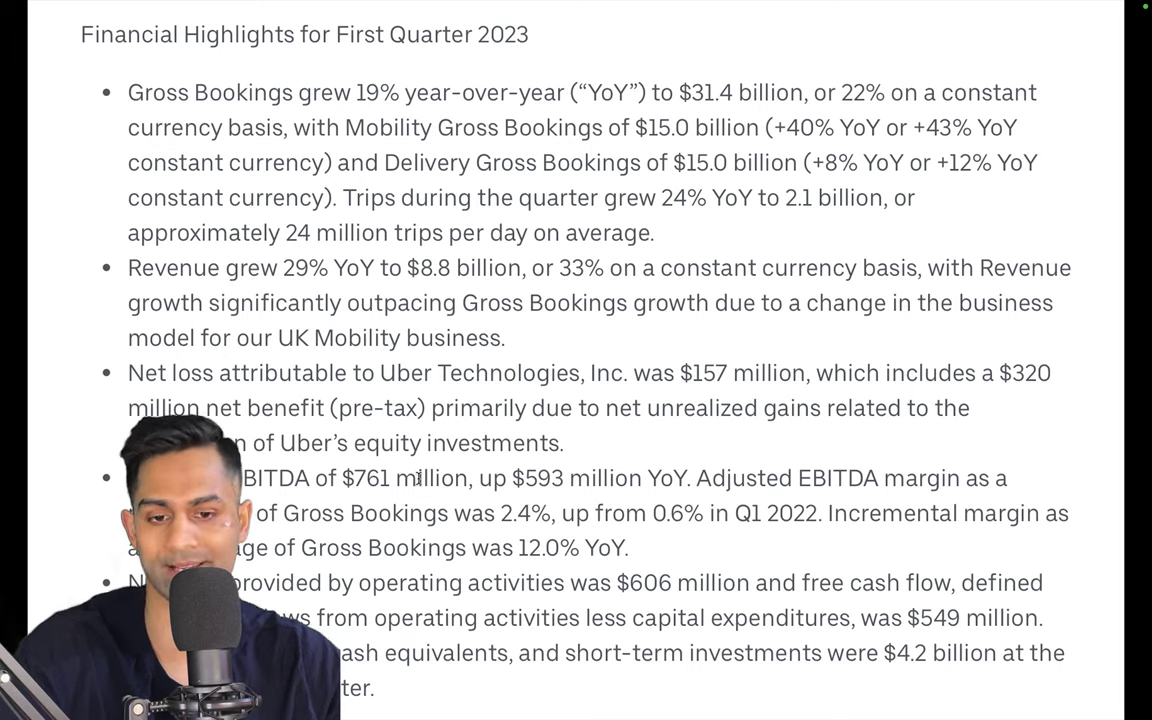
# - Highlight the $761 million Adjusted EBITDA and its 2.4% margin versus 0.6% a year earlier
pyautogui.moveTo(229, 478); pyautogui.dragTo(960, 478)
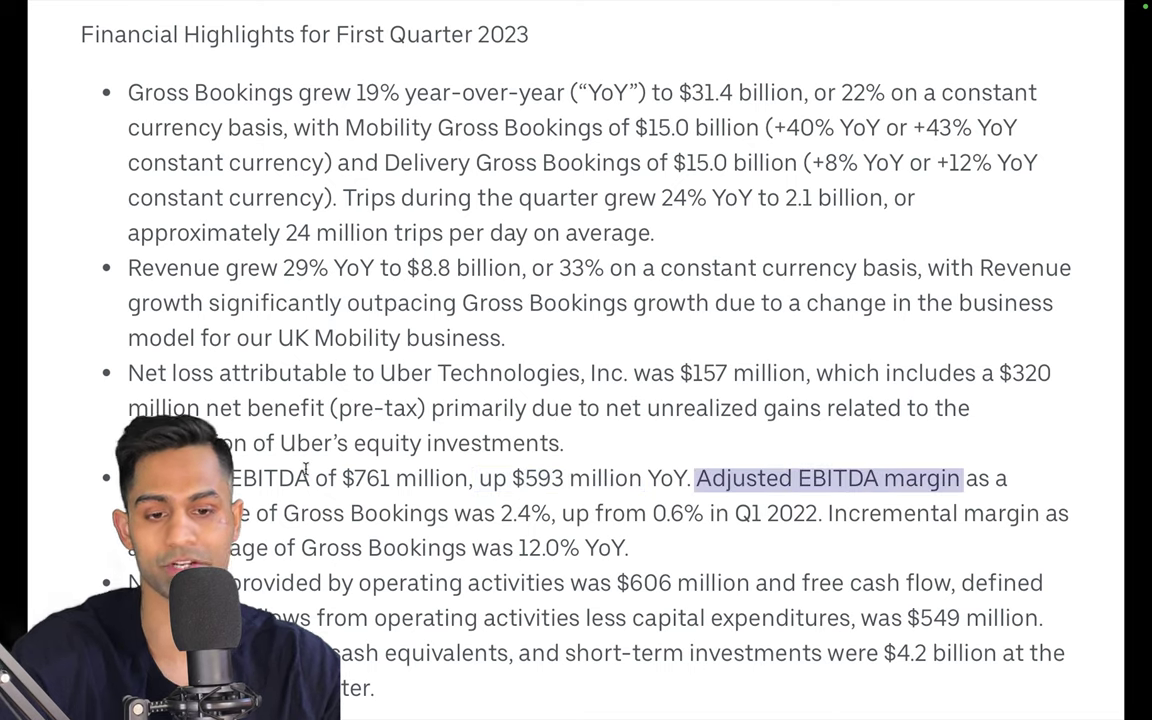
pyautogui.moveTo(284, 513); pyautogui.dragTo(519, 512)
pyautogui.moveTo(595, 513); pyautogui.dragTo(763, 513)
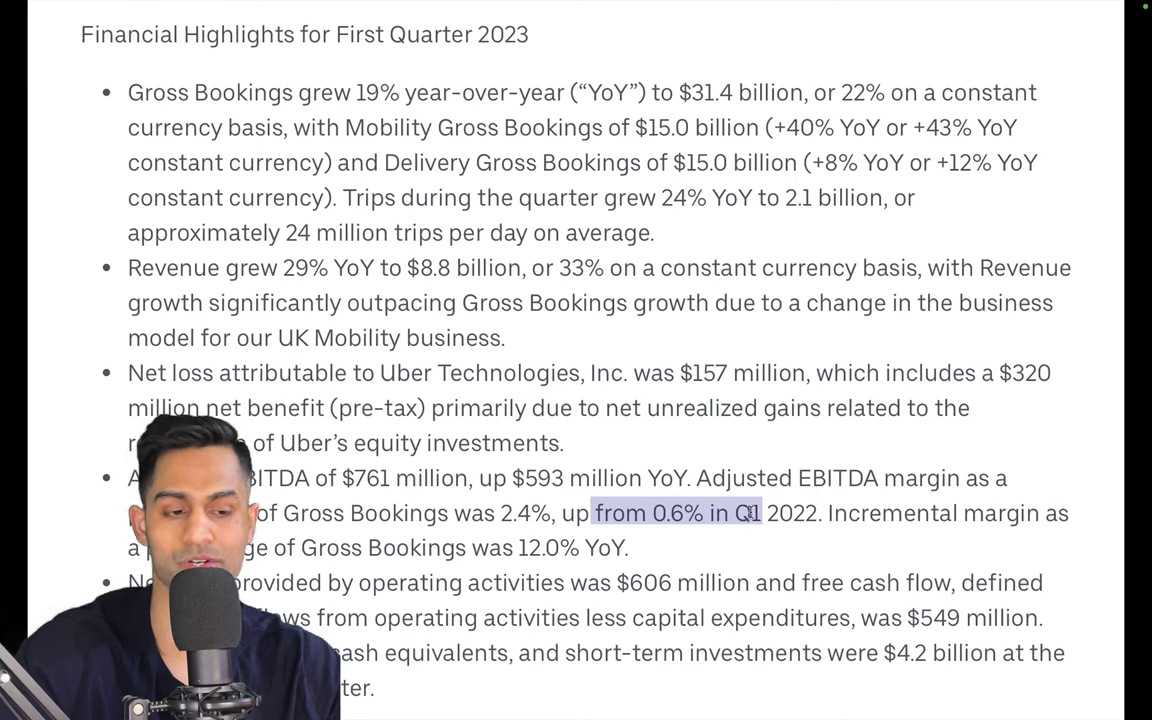
pyautogui.click(693, 563)
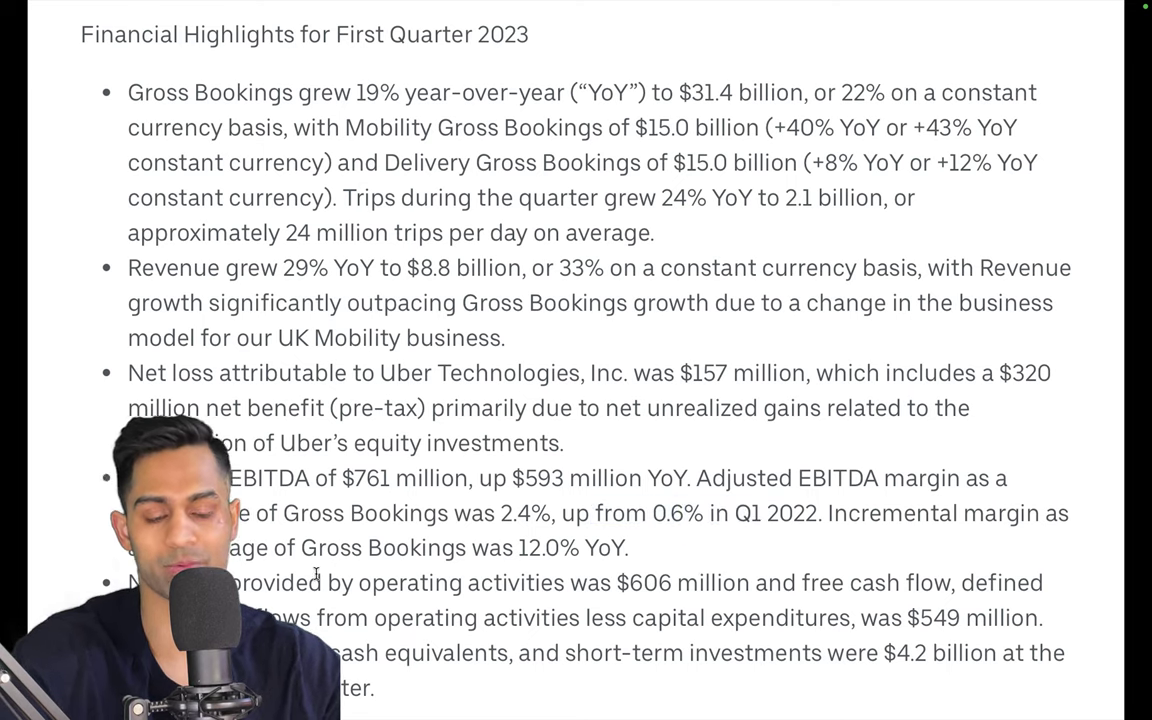
# - Highlight the $606 million operating cash flow, $549 million free cash flow and $4.2 billion cash
pyautogui.moveTo(233, 582); pyautogui.dragTo(724, 572)
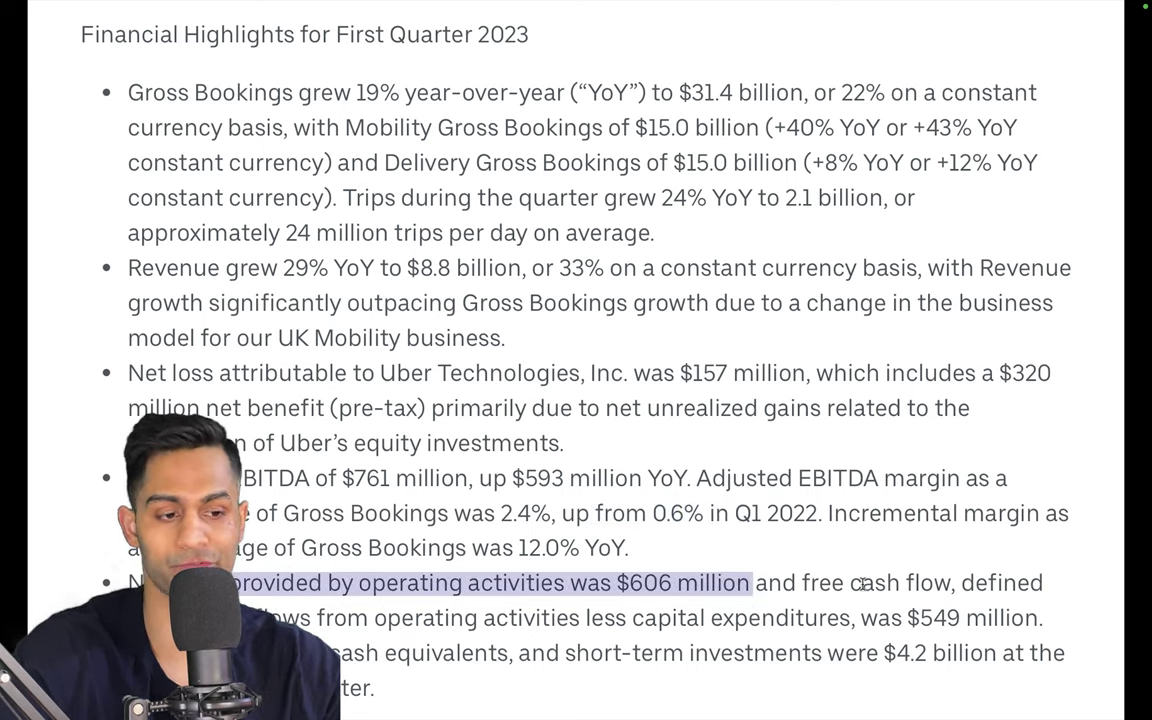
pyautogui.moveTo(282, 612); pyautogui.dragTo(1044, 617)
pyautogui.click(912, 547)
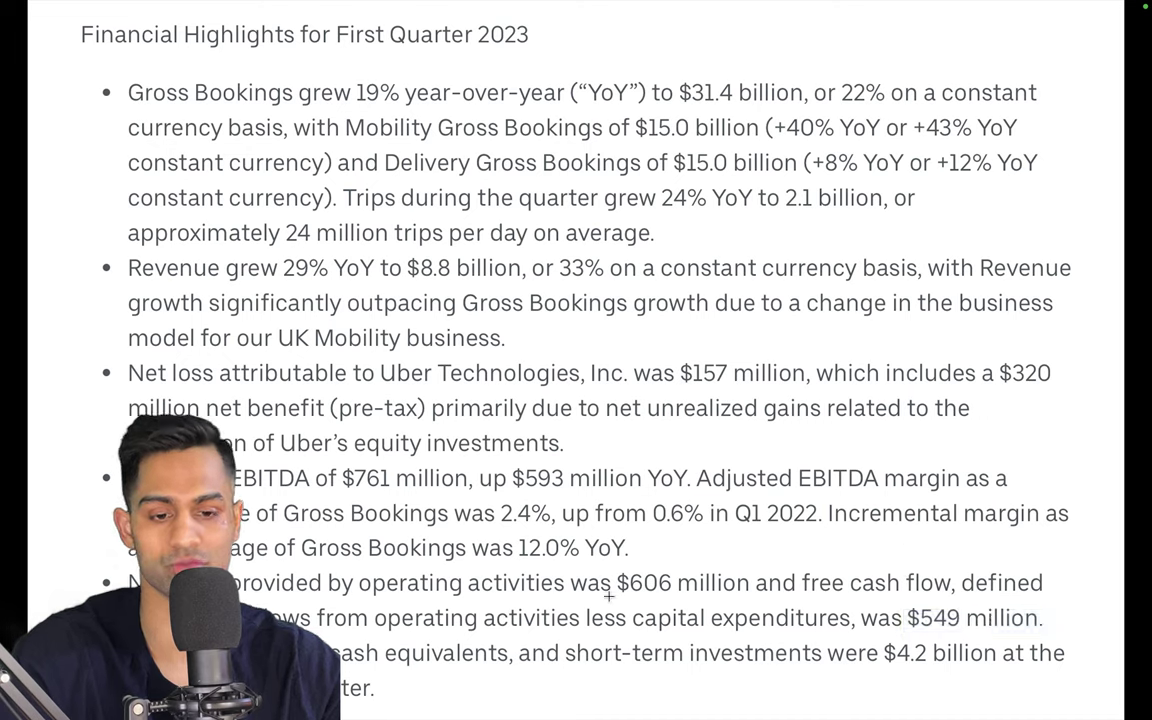
pyautogui.moveTo(826, 652); pyautogui.dragTo(1024, 652)
pyautogui.click(985, 229)
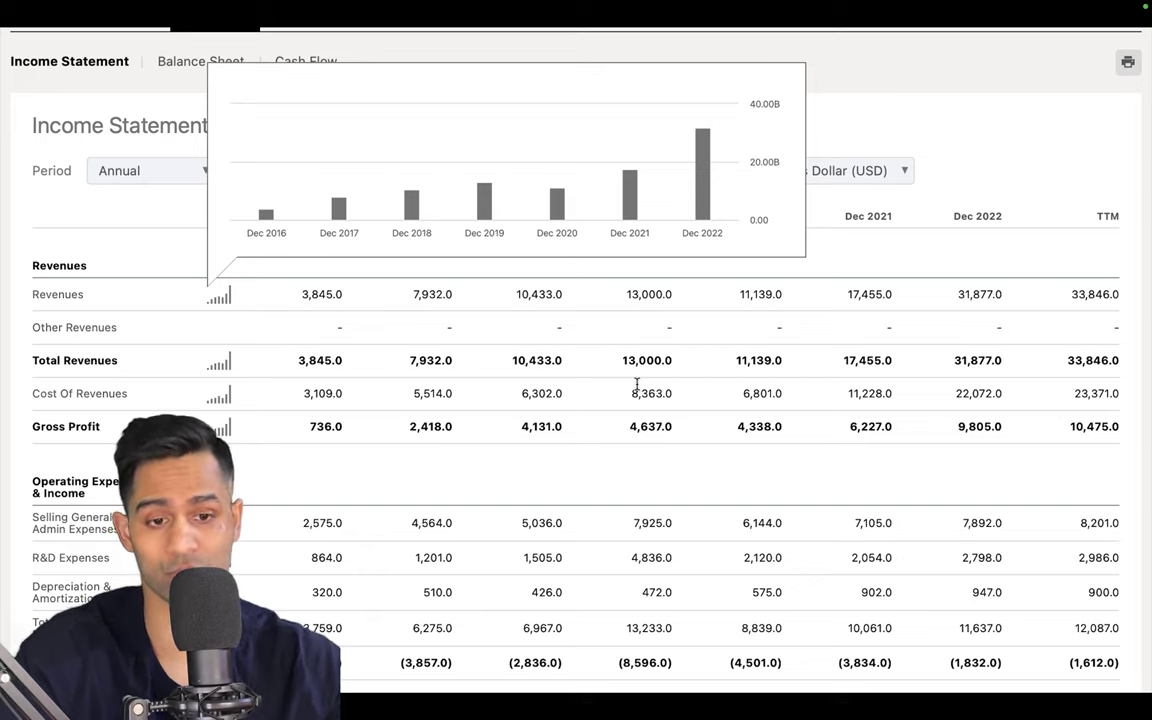
pyautogui.moveTo(285, 407); pyautogui.dragTo(1024, 442)
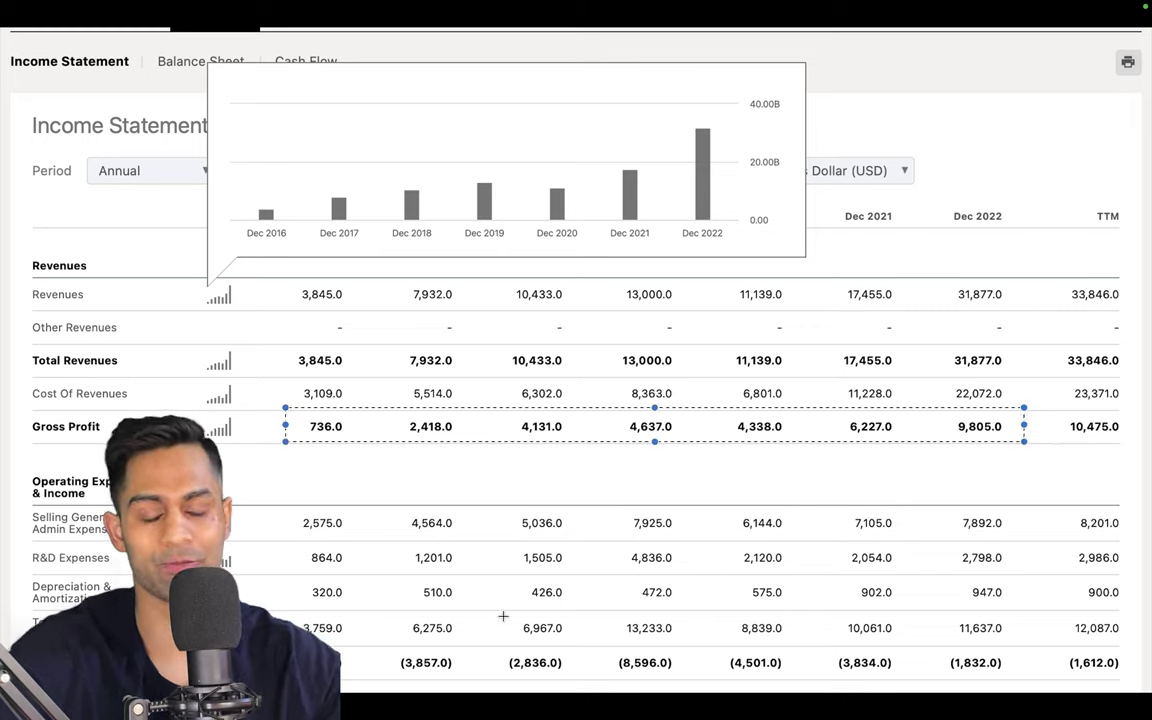
pyautogui.moveTo(315, 646); pyautogui.dragTo(1048, 668)
pyautogui.click(421, 492)
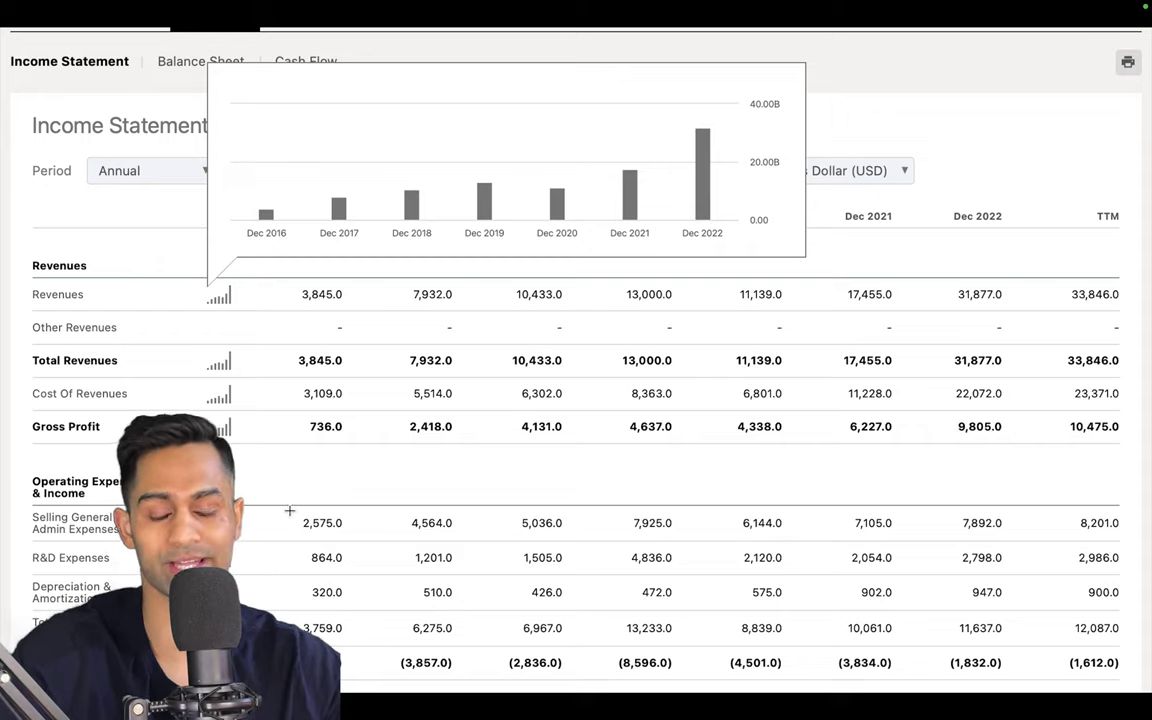
pyautogui.moveTo(280, 505); pyautogui.dragTo(1030, 543)
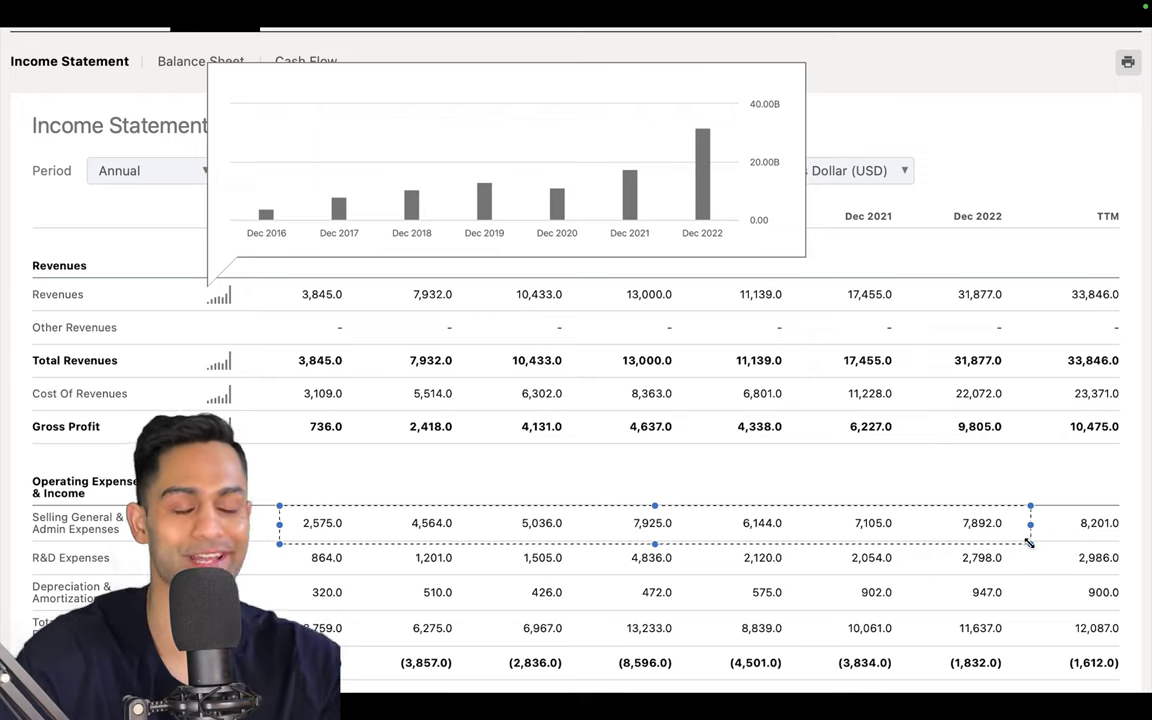
# - Mark the Dec 2022 expense rows including R&D, and the 2019–2022 basic weighted average shares
pyautogui.moveTo(1029, 542); pyautogui.dragTo(1027, 574)
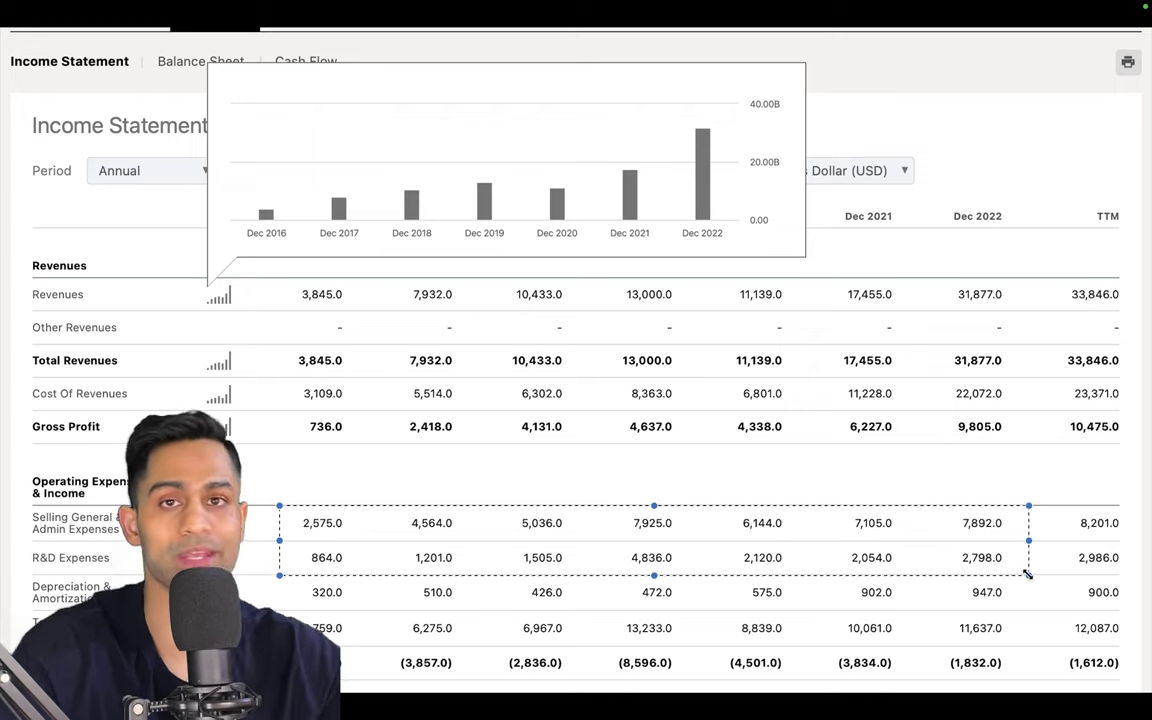
pyautogui.click(1021, 468)
pyautogui.moveTo(1010, 528); pyautogui.dragTo(1024, 535)
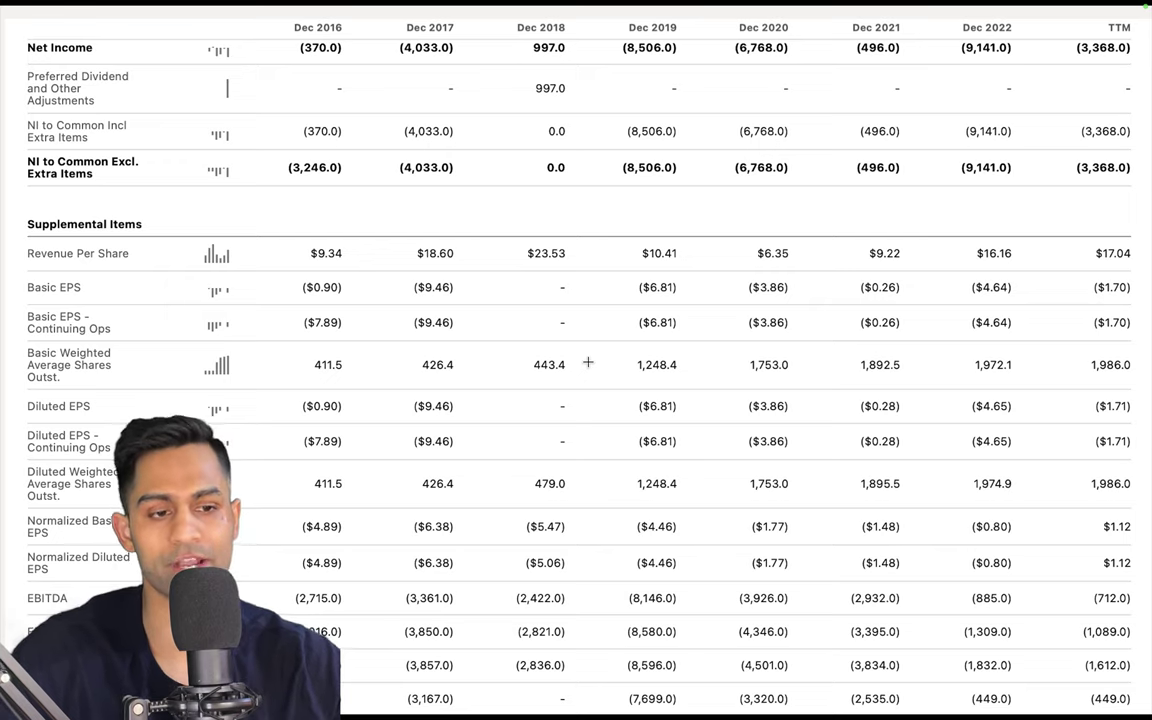
pyautogui.moveTo(599, 341); pyautogui.dragTo(1044, 393)
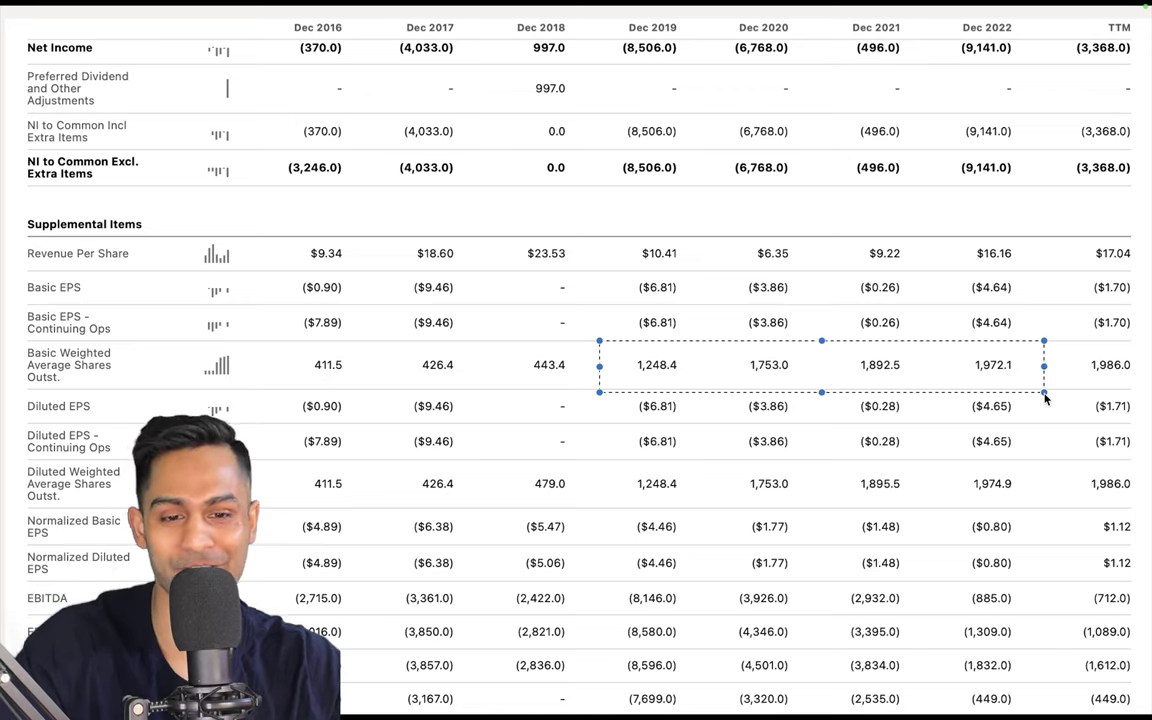
pyautogui.click(981, 450)
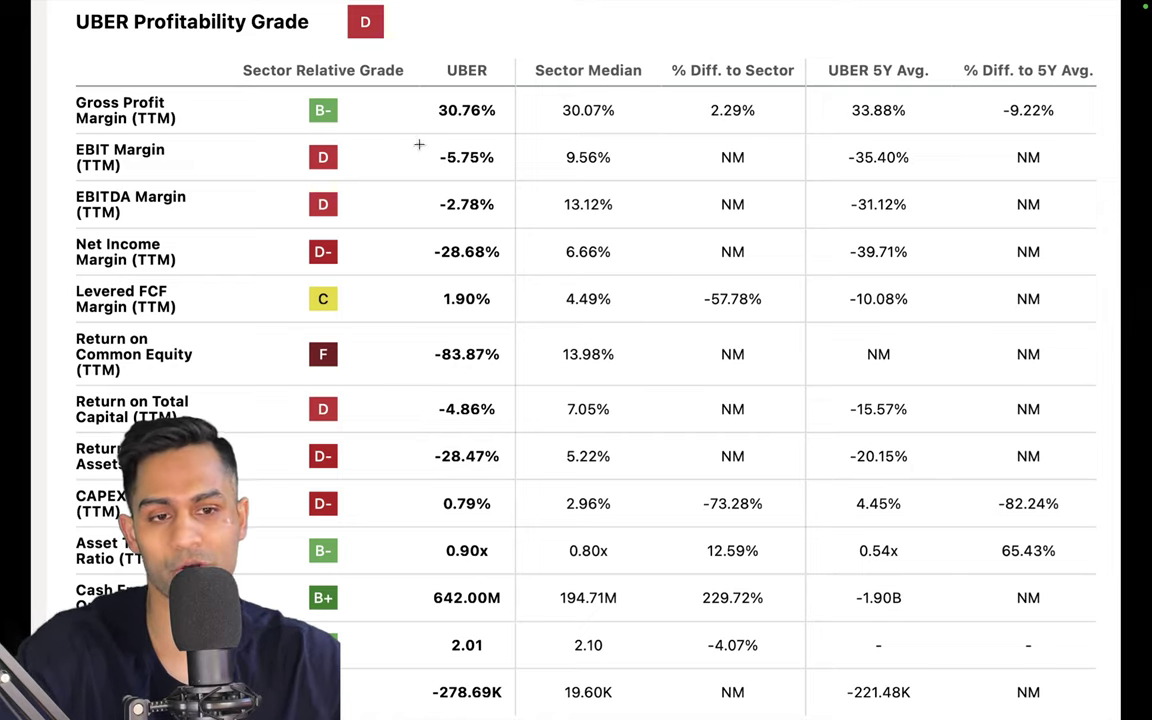
pyautogui.moveTo(415, 140); pyautogui.dragTo(401, 322)
pyautogui.click(527, 479)
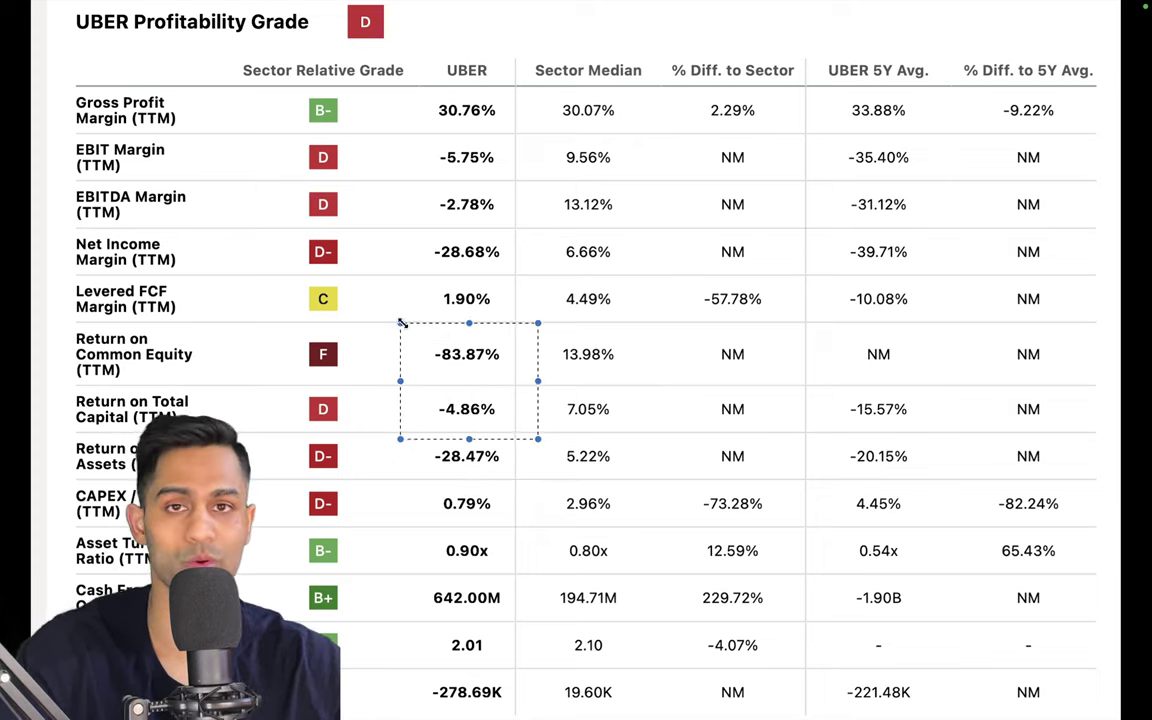
pyautogui.click(668, 299)
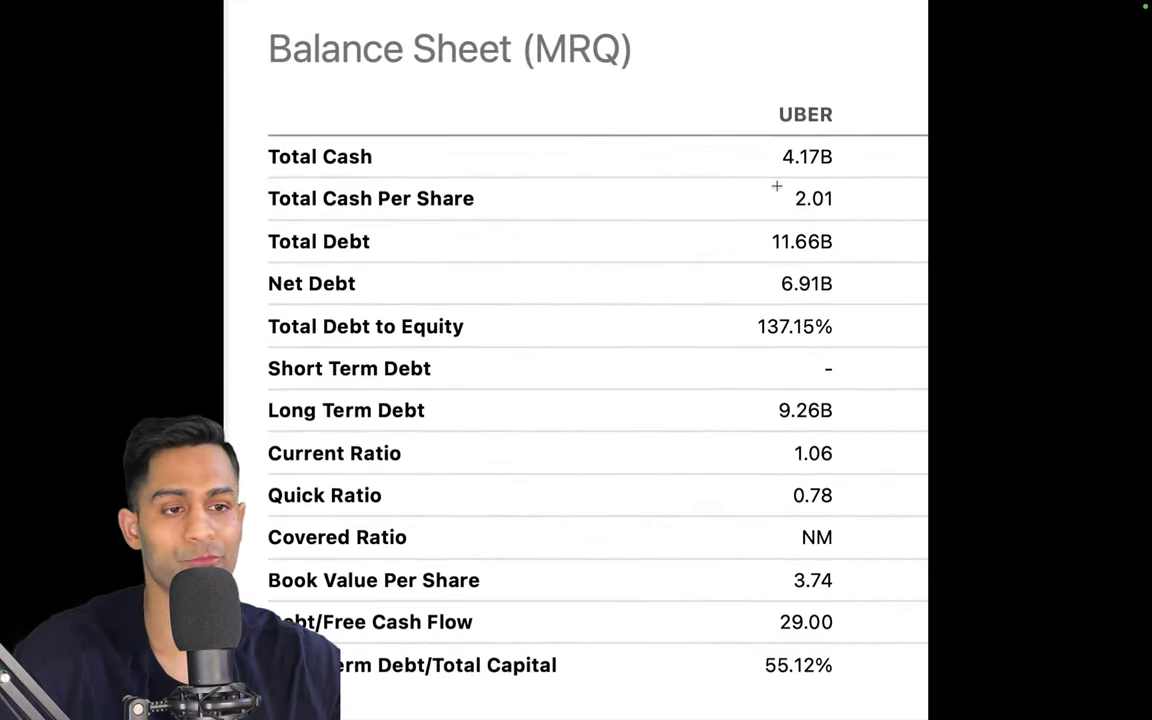
# - Highlight Total Cash 4.17B, Total Debt 11.66B and Net Debt 6.91B, then mark the Current and Quick Ratios
pyautogui.moveTo(785, 157); pyautogui.dragTo(818, 168)
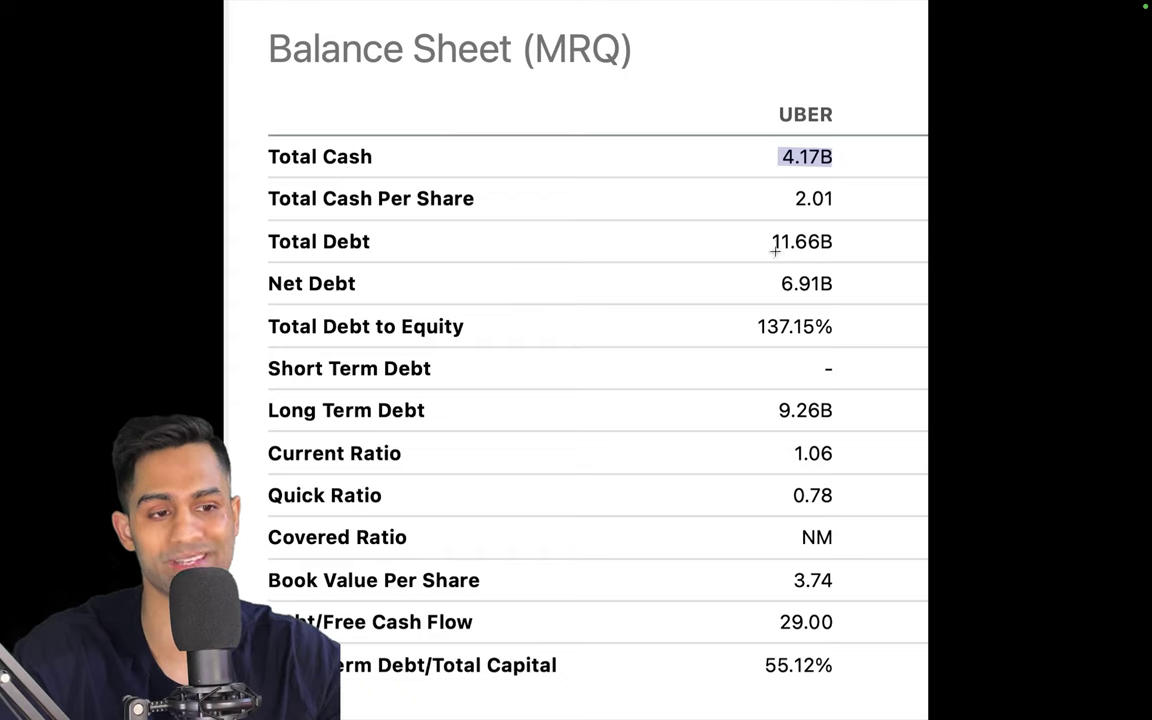
pyautogui.moveTo(767, 242); pyautogui.dragTo(843, 245)
pyautogui.click(734, 297)
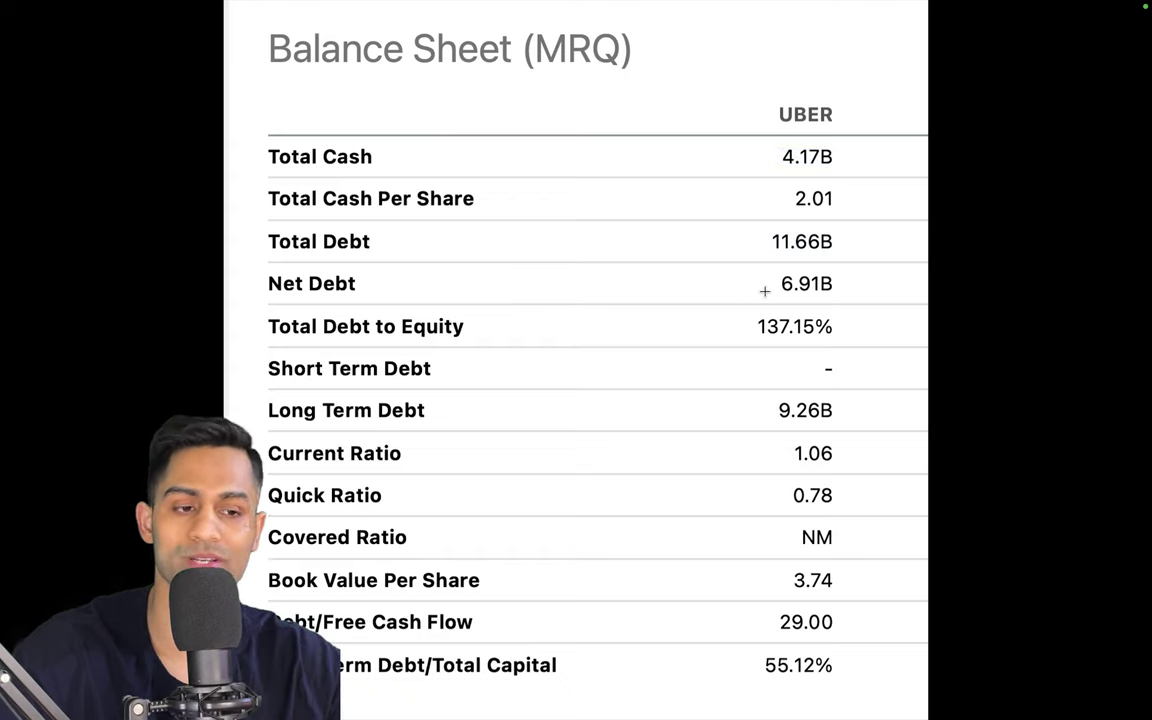
pyautogui.moveTo(772, 285); pyautogui.dragTo(822, 285)
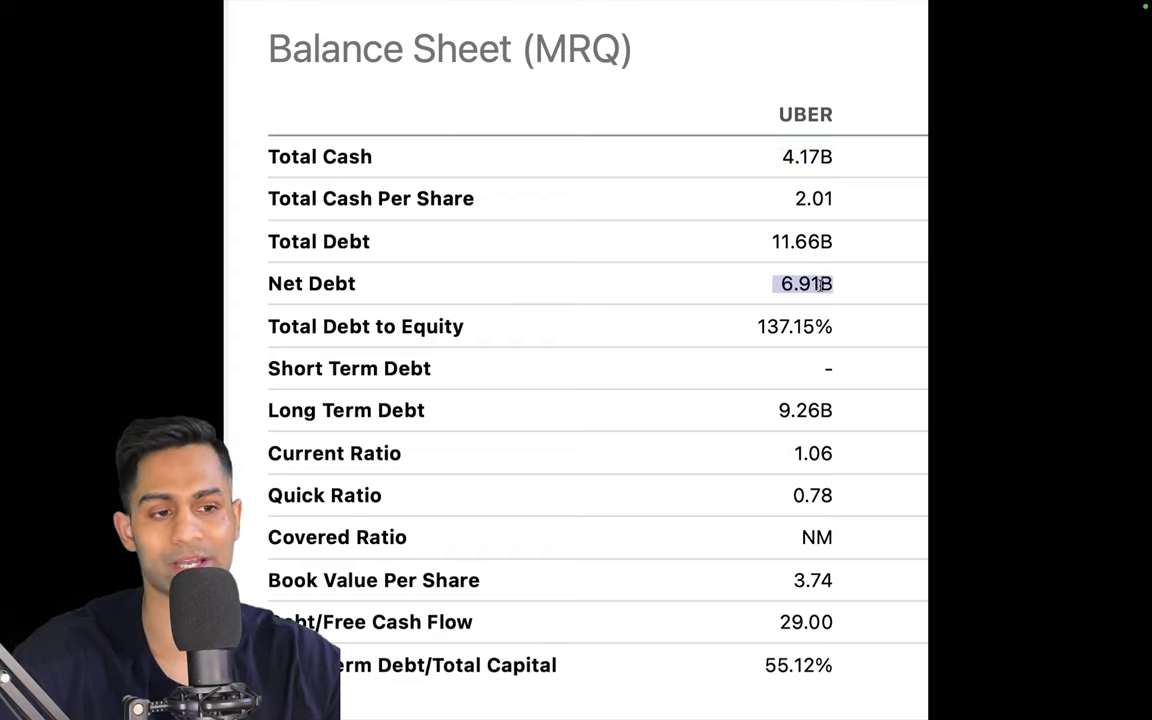
pyautogui.click(724, 327)
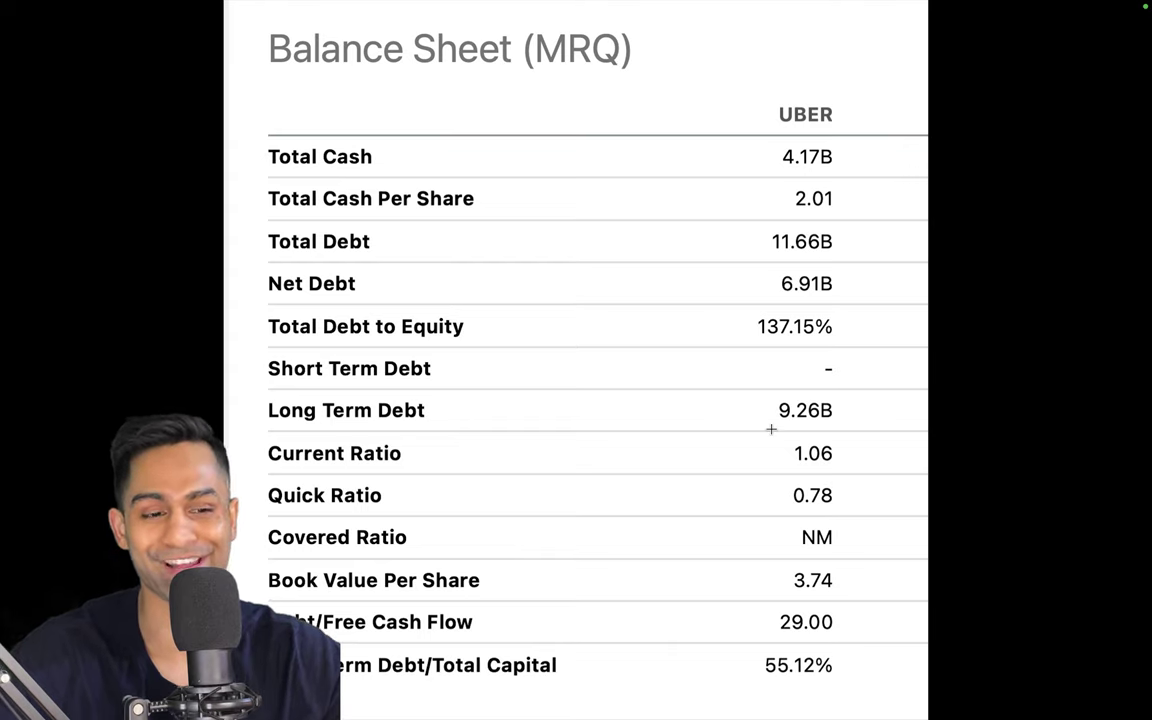
pyautogui.moveTo(771, 429); pyautogui.dragTo(853, 513)
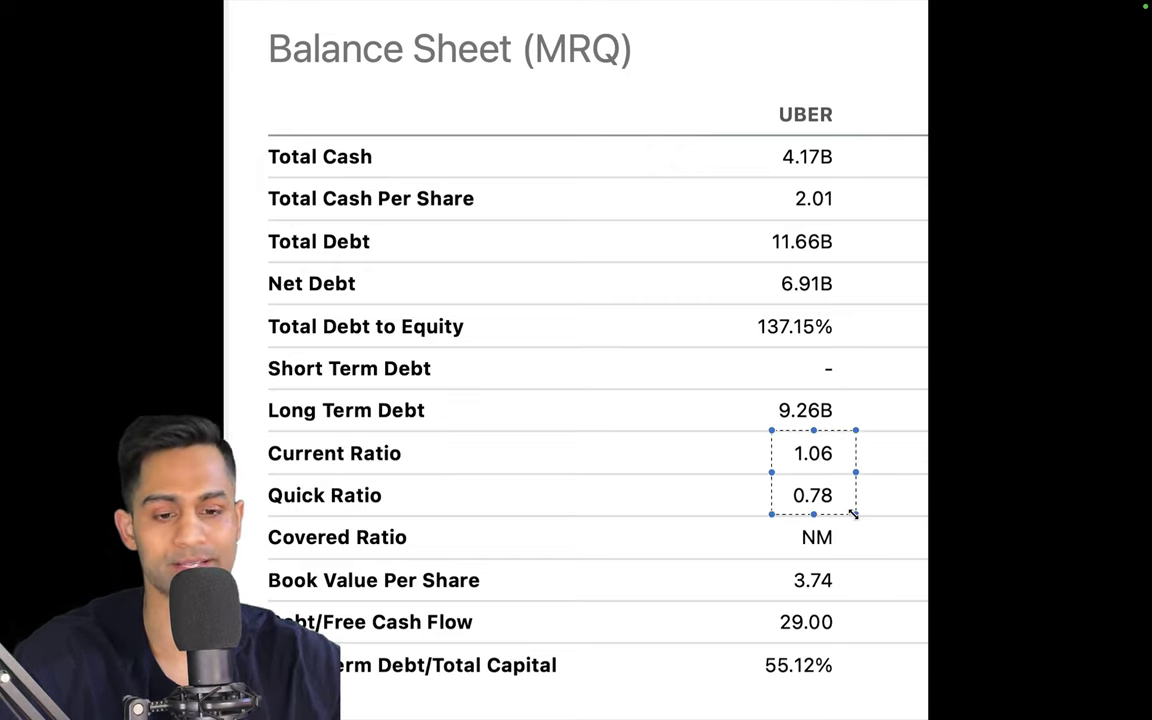
pyautogui.click(870, 622)
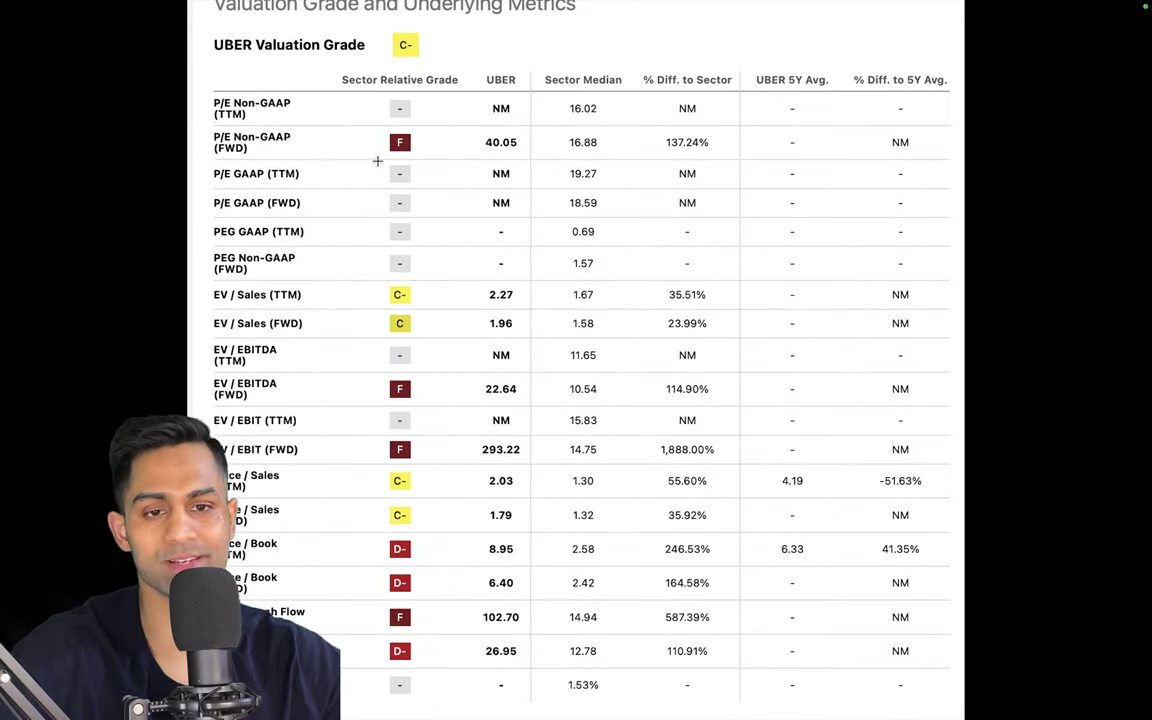
# - Mark the 40.05 forward P/E, 2.03 and 1.79 price-to-sales and 26.95 cash-flow multiples, then advance to EPS estimates
pyautogui.moveTo(468, 118); pyautogui.dragTo(548, 159)
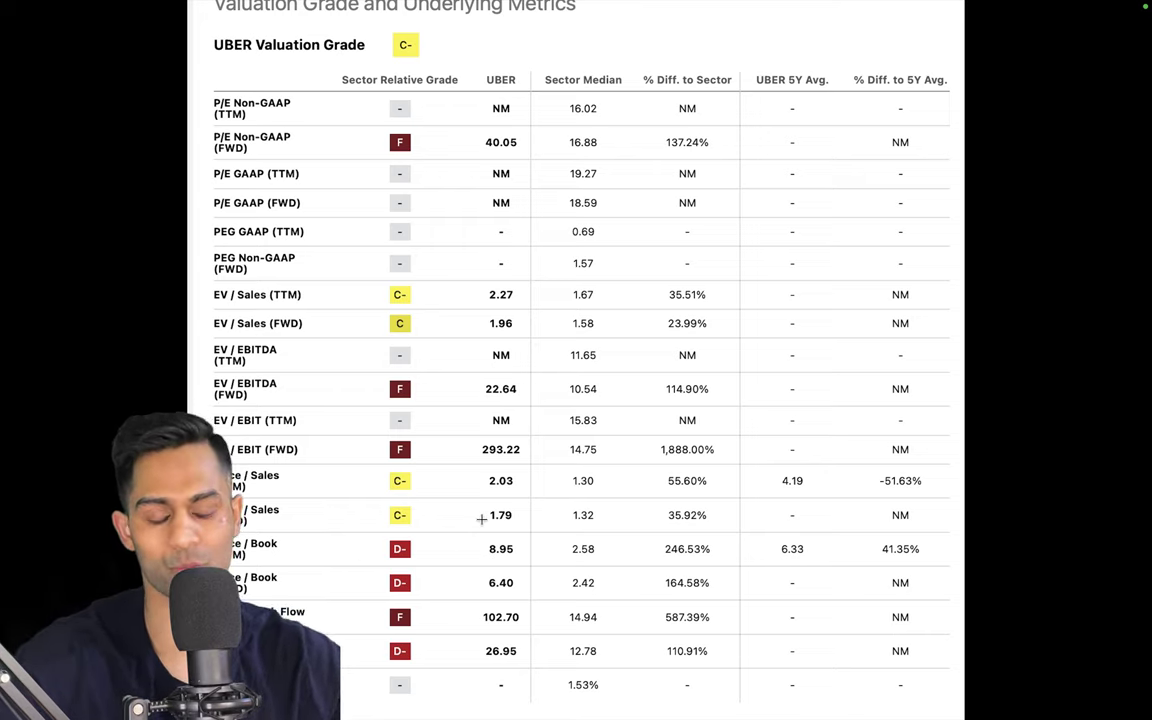
pyautogui.moveTo(480, 521); pyautogui.dragTo(531, 467)
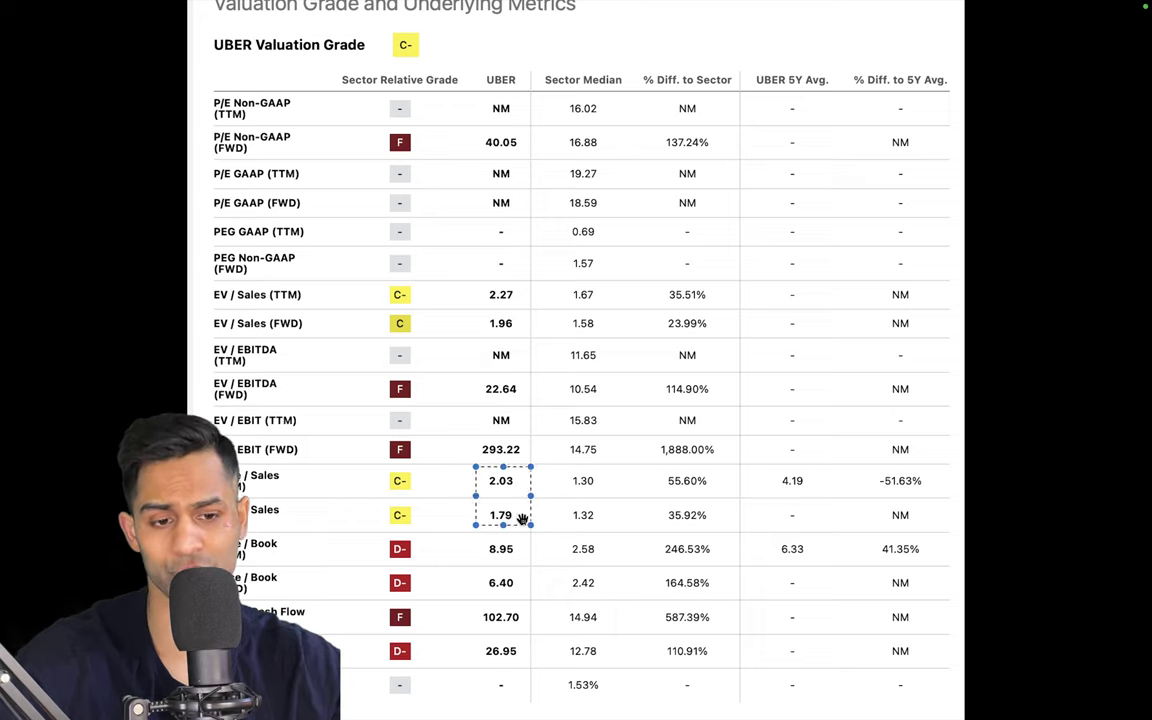
pyautogui.moveTo(468, 628); pyautogui.dragTo(524, 666)
pyautogui.click(648, 244)
pyautogui.press('Down')
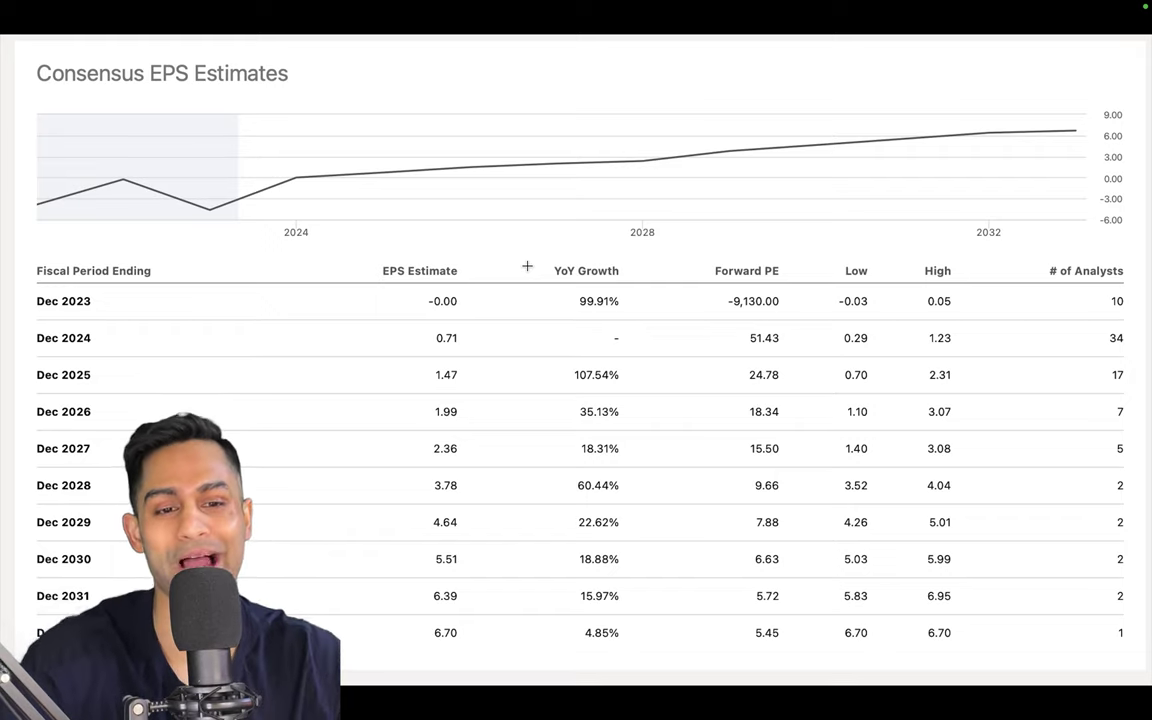
pyautogui.scroll(5, 462, 410)
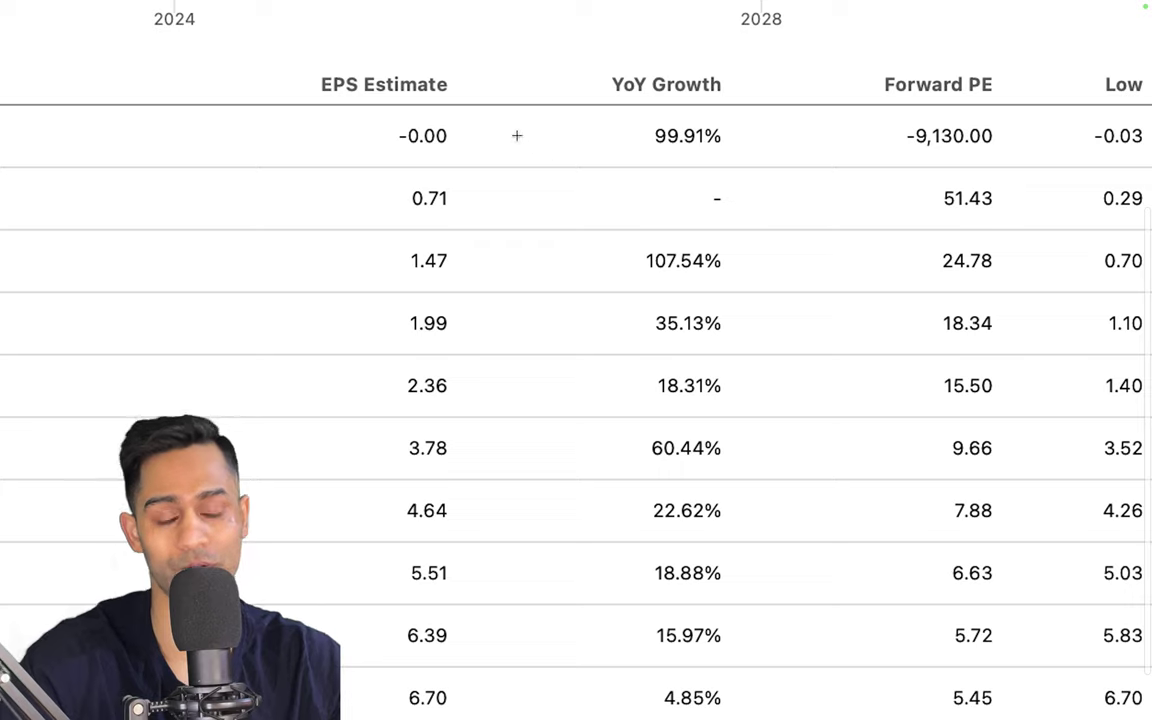
pyautogui.moveTo(292, 55); pyautogui.dragTo(787, 158)
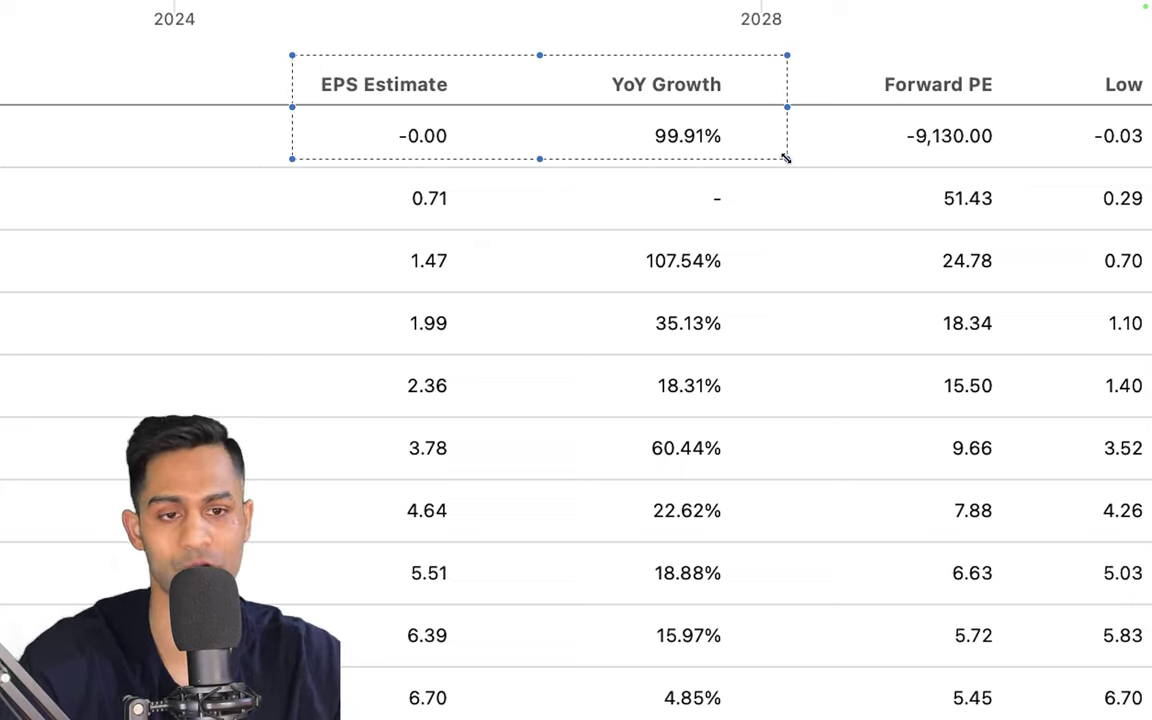
pyautogui.moveTo(787, 158); pyautogui.dragTo(800, 674)
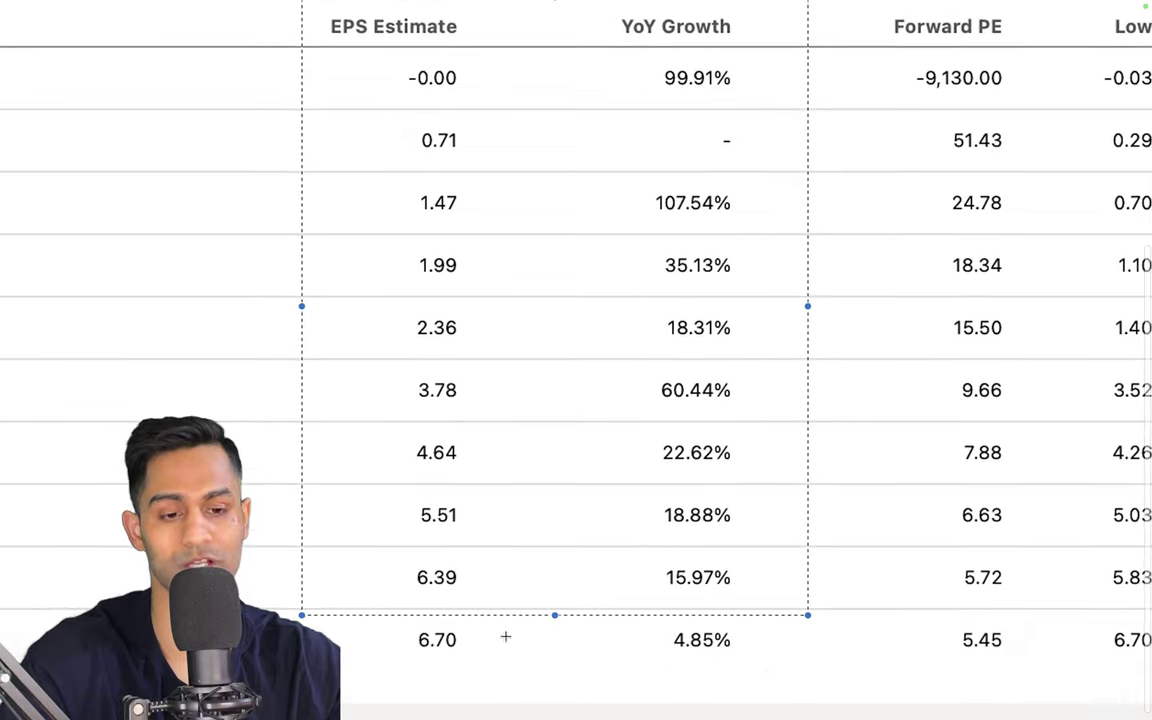
pyautogui.moveTo(373, 681); pyautogui.dragTo(489, 623)
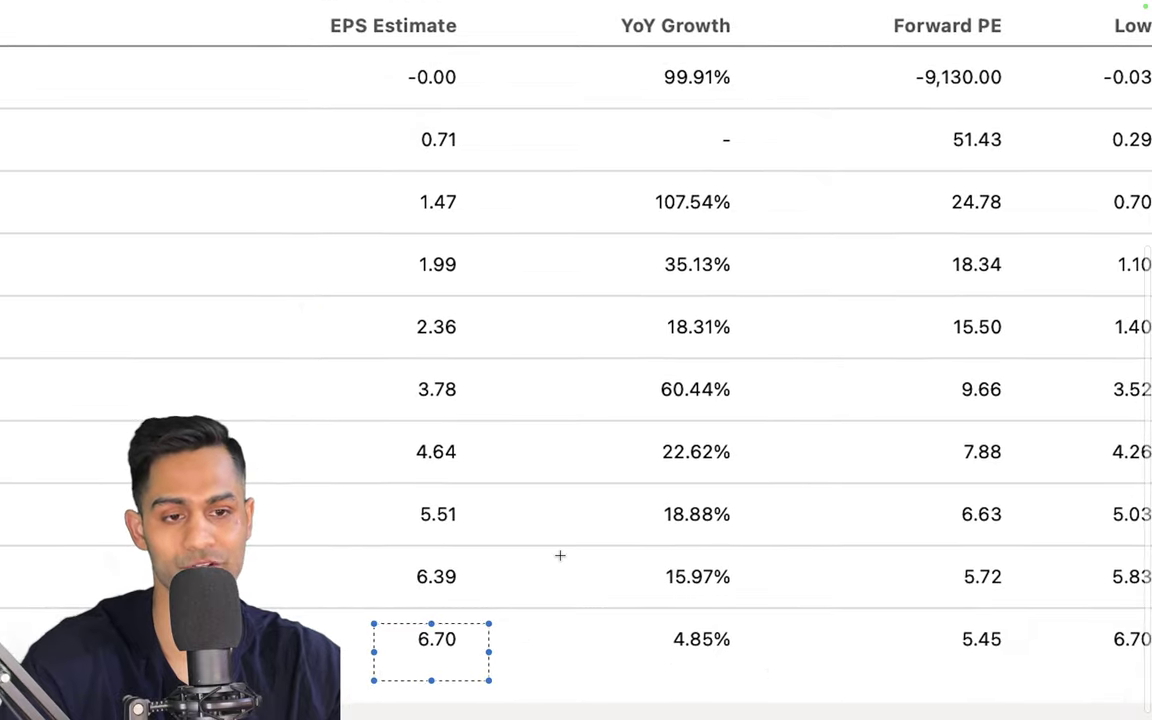
pyautogui.moveTo(634, 165); pyautogui.dragTo(770, 535)
pyautogui.click(810, 548)
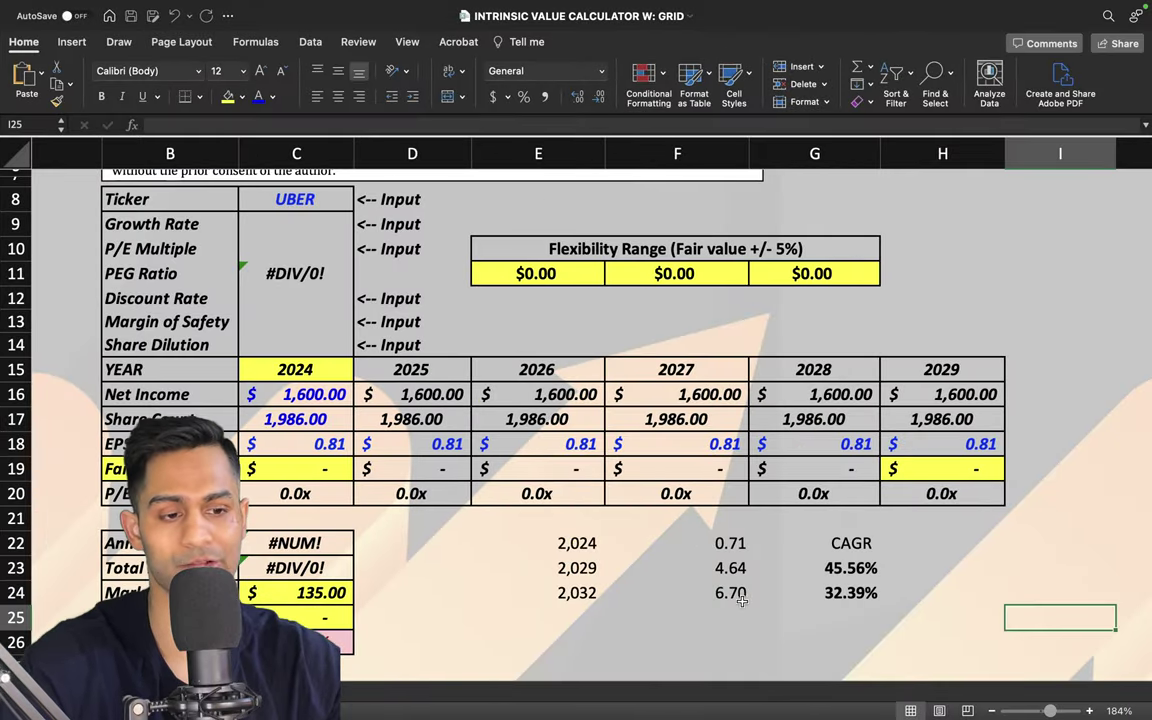
pyautogui.scroll(-2, 740, 602)
pyautogui.scroll(5, 771, 486)
pyautogui.scroll(5, 771, 486)
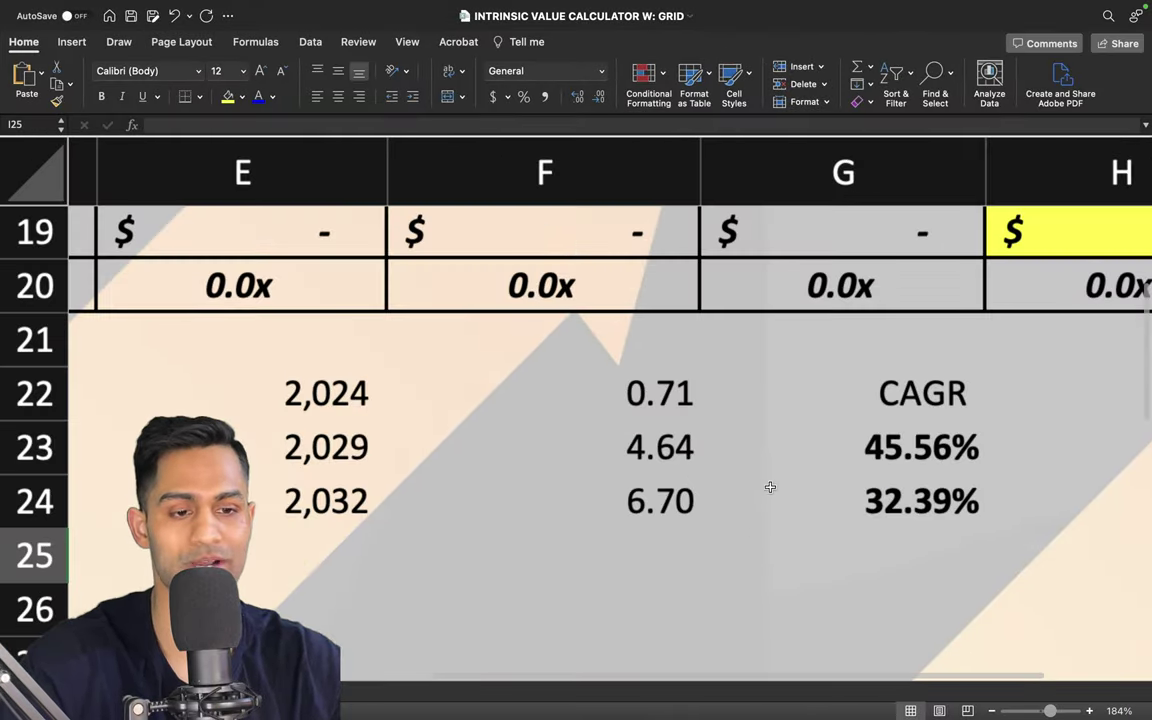
pyautogui.hscroll(5, 771, 494)
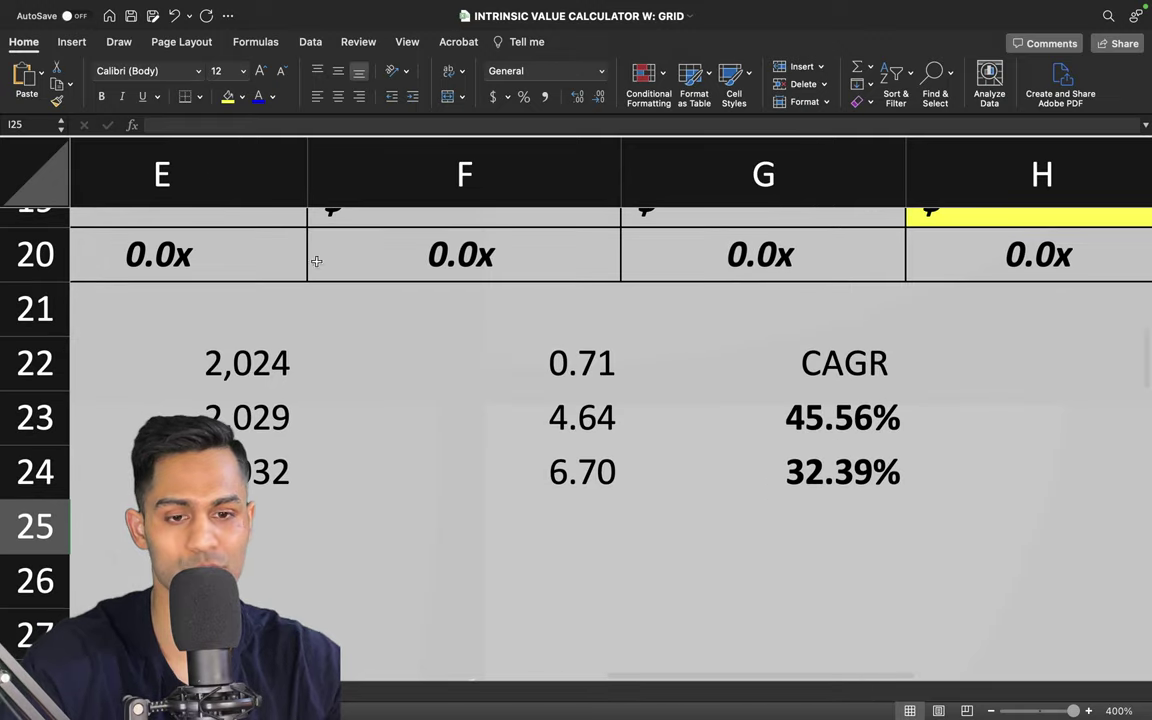
pyautogui.moveTo(240, 363); pyautogui.dragTo(546, 362)
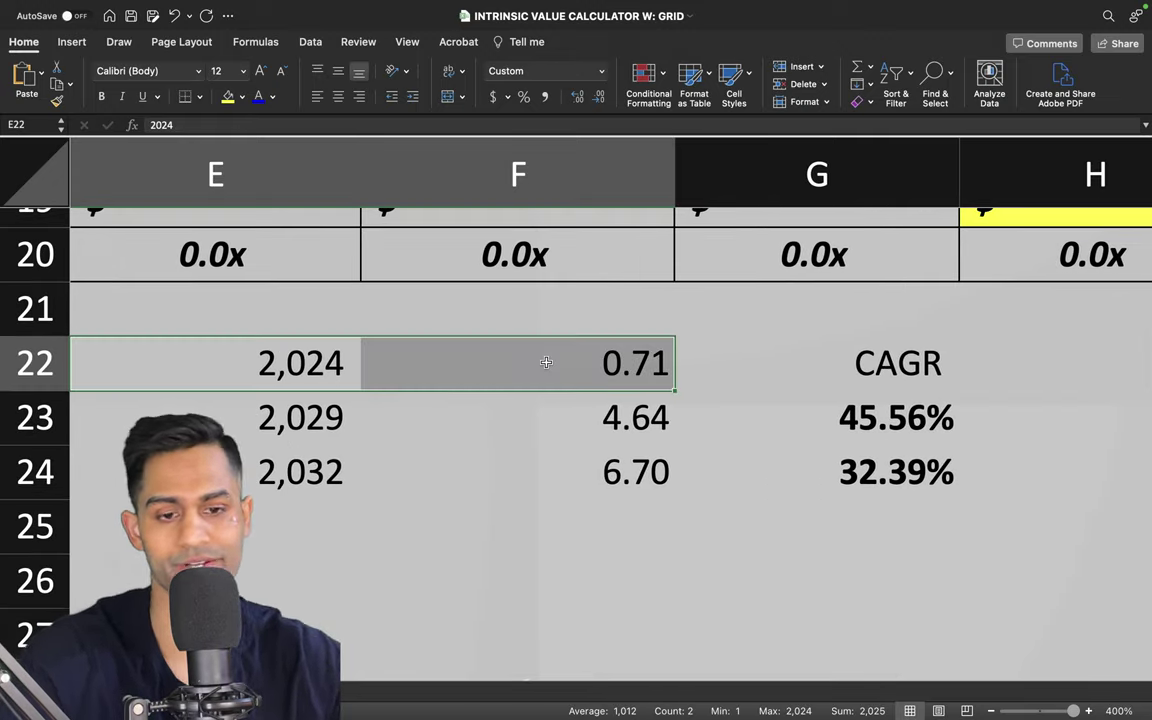
pyautogui.moveTo(318, 430); pyautogui.dragTo(576, 419)
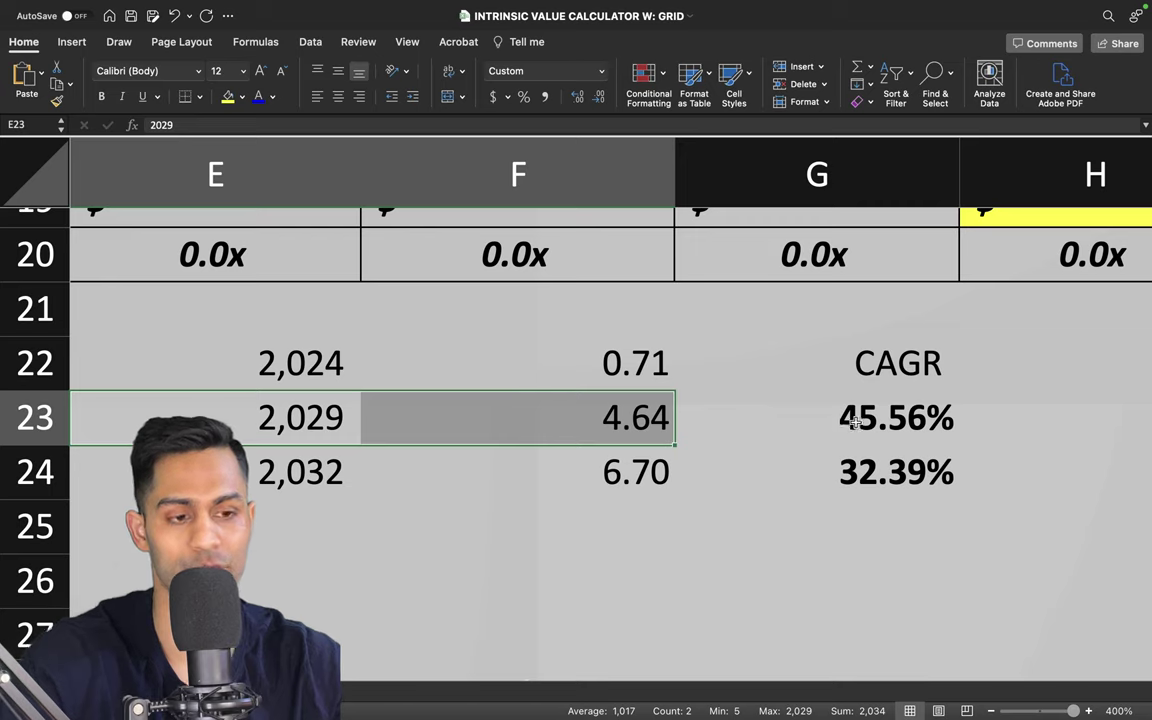
pyautogui.click(852, 421)
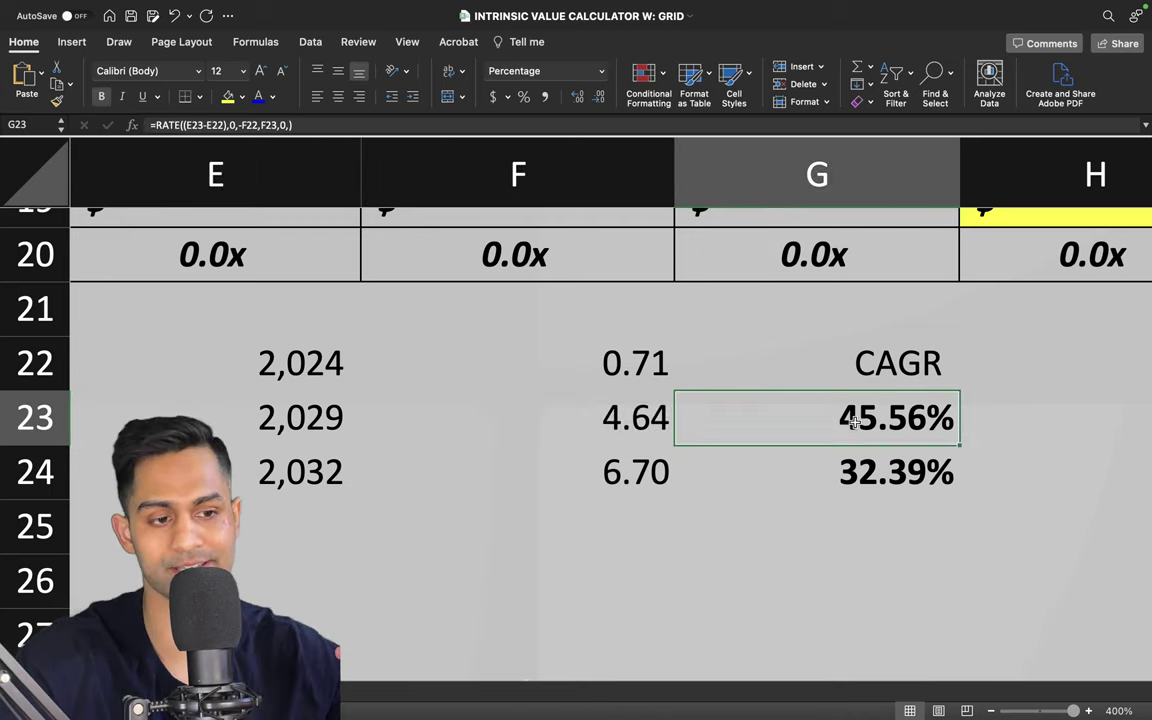
pyautogui.click(740, 468)
pyautogui.moveTo(740, 468); pyautogui.dragTo(620, 470)
pyautogui.moveTo(300, 472); pyautogui.dragTo(660, 468)
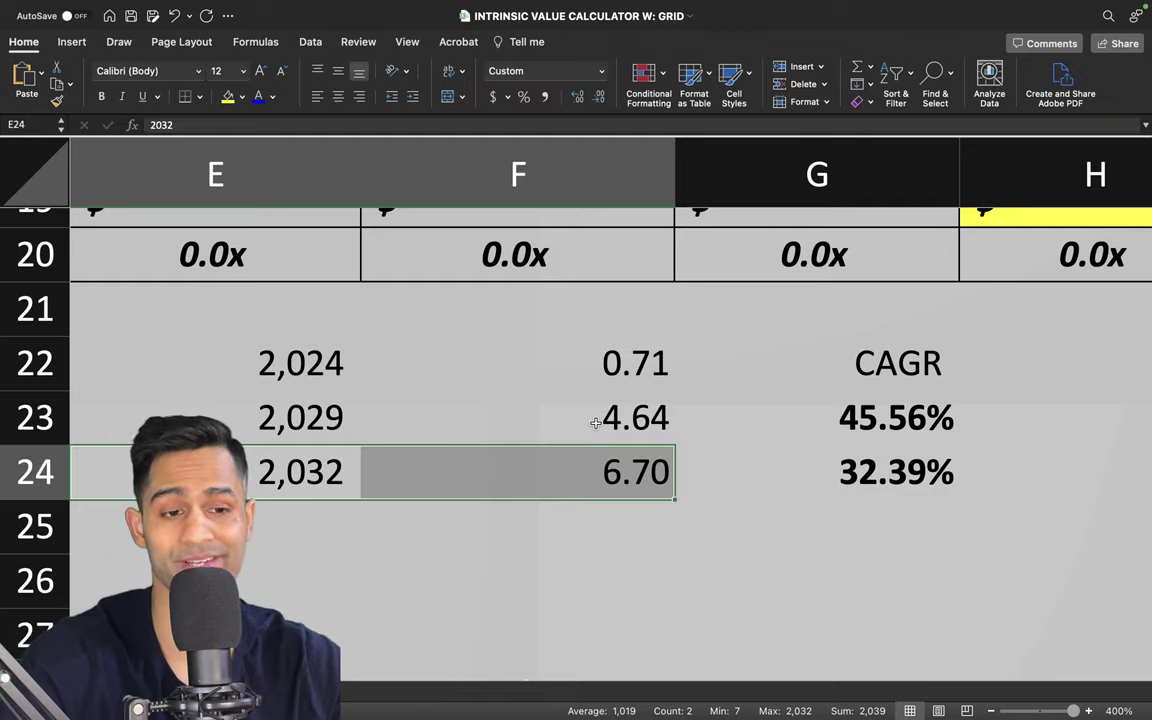
pyautogui.scroll(-3, 593, 430)
pyautogui.scroll(-5, 594, 437)
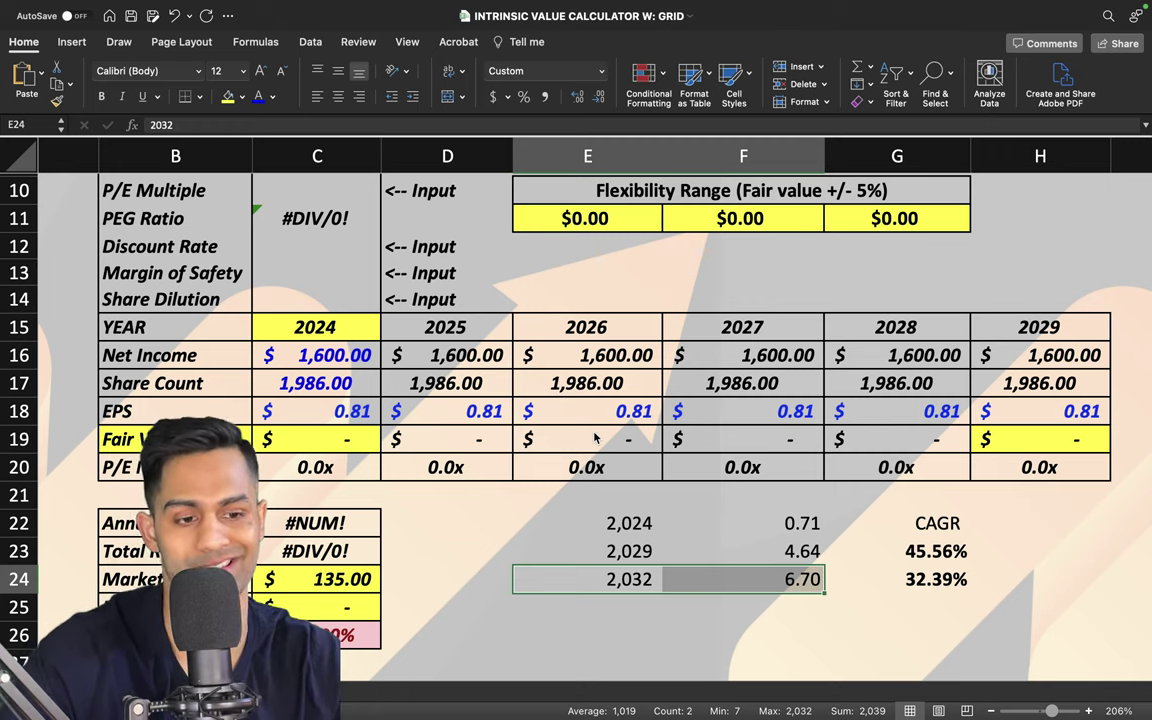
pyautogui.moveTo(235, 326); pyautogui.dragTo(305, 330)
pyautogui.click(300, 328)
pyautogui.moveTo(172, 352); pyautogui.dragTo(330, 384)
pyautogui.click(300, 355)
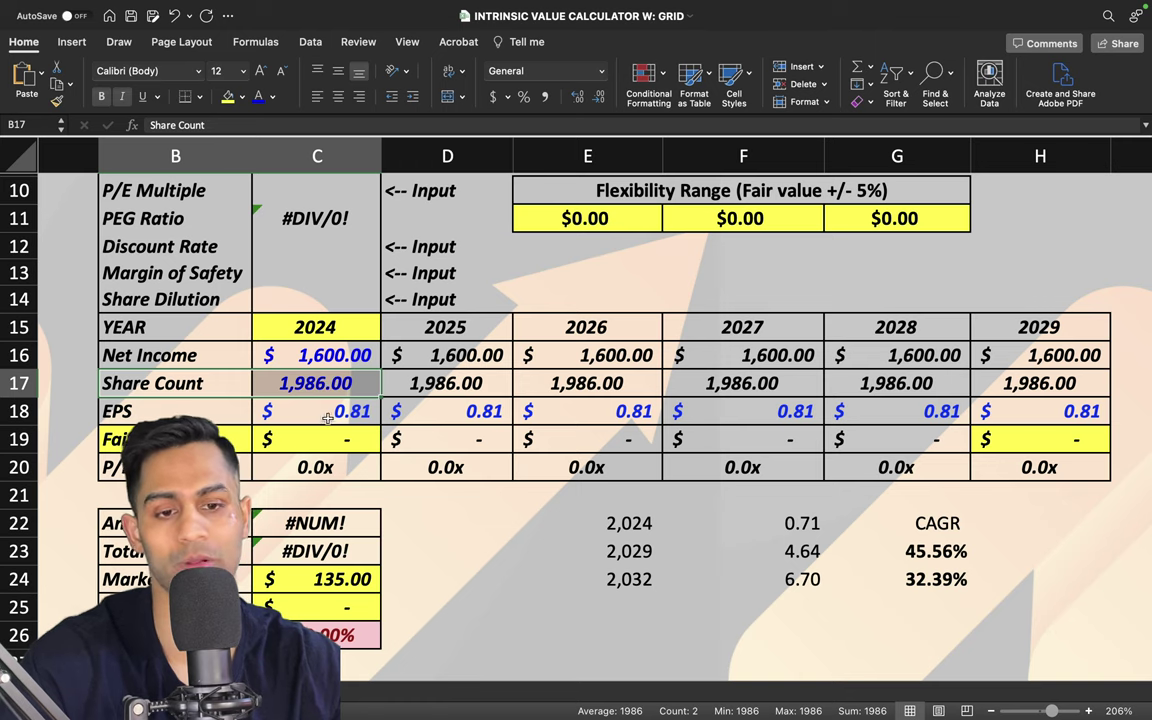
pyautogui.moveTo(200, 411); pyautogui.dragTo(310, 414)
pyautogui.click(303, 416)
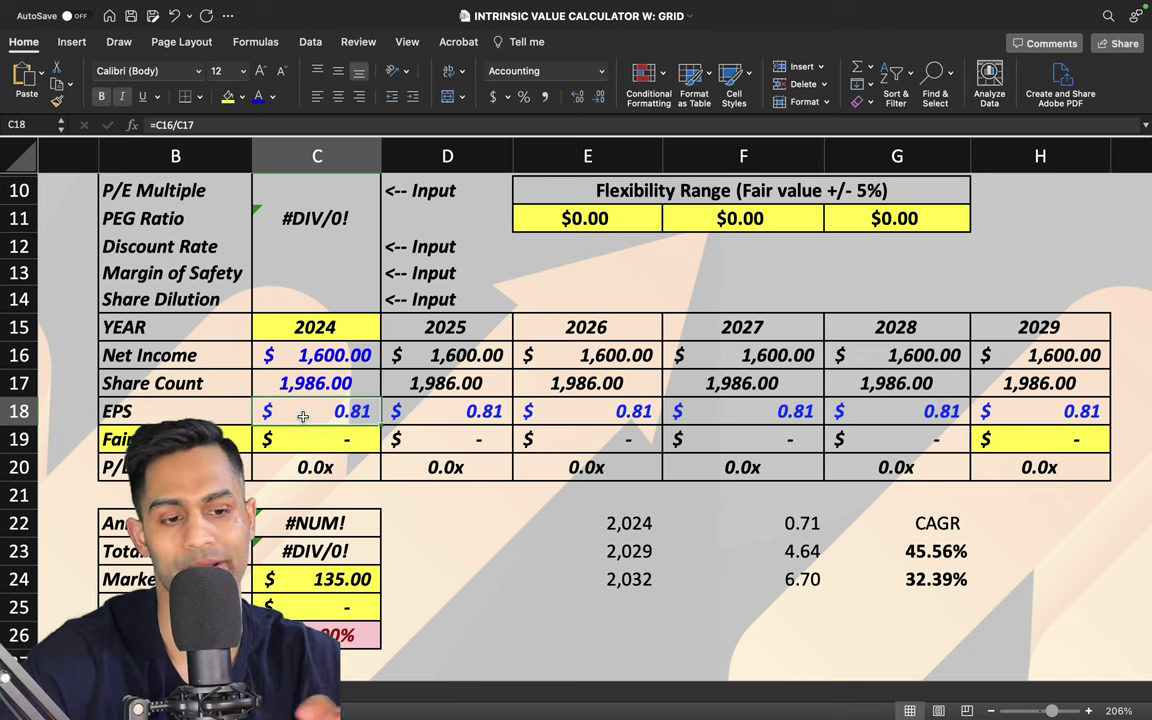
pyautogui.moveTo(560, 523); pyautogui.dragTo(783, 523)
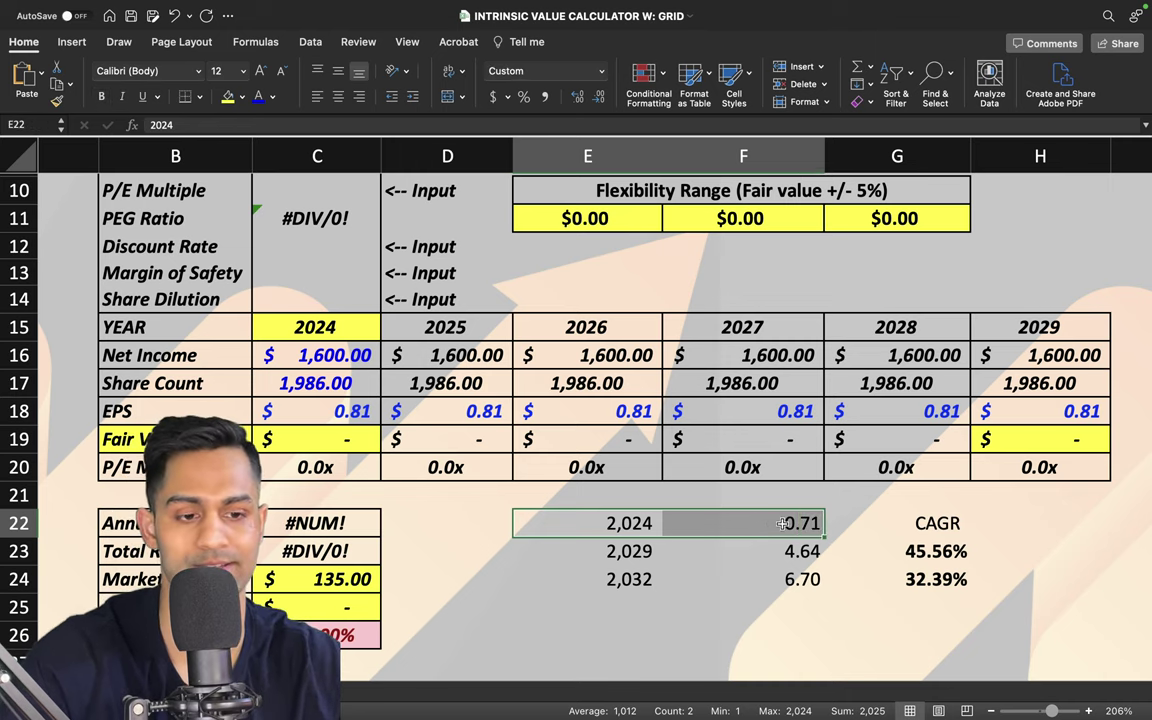
pyautogui.scroll(4, 500, 384)
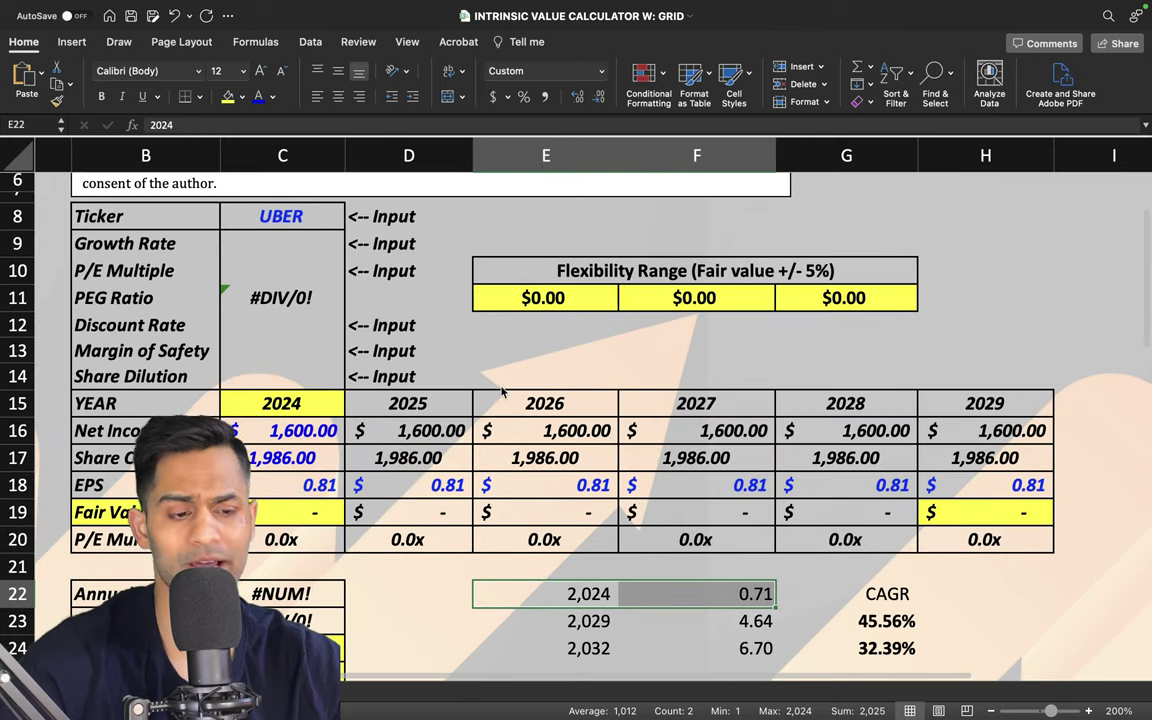
pyautogui.scroll(-1, 503, 392)
pyautogui.hscroll(-1, 503, 392)
# - Enter 40% growth, 25x P/E, 12% discount rate, 10% margin of safety and 10% share dilution
pyautogui.click(300, 223)
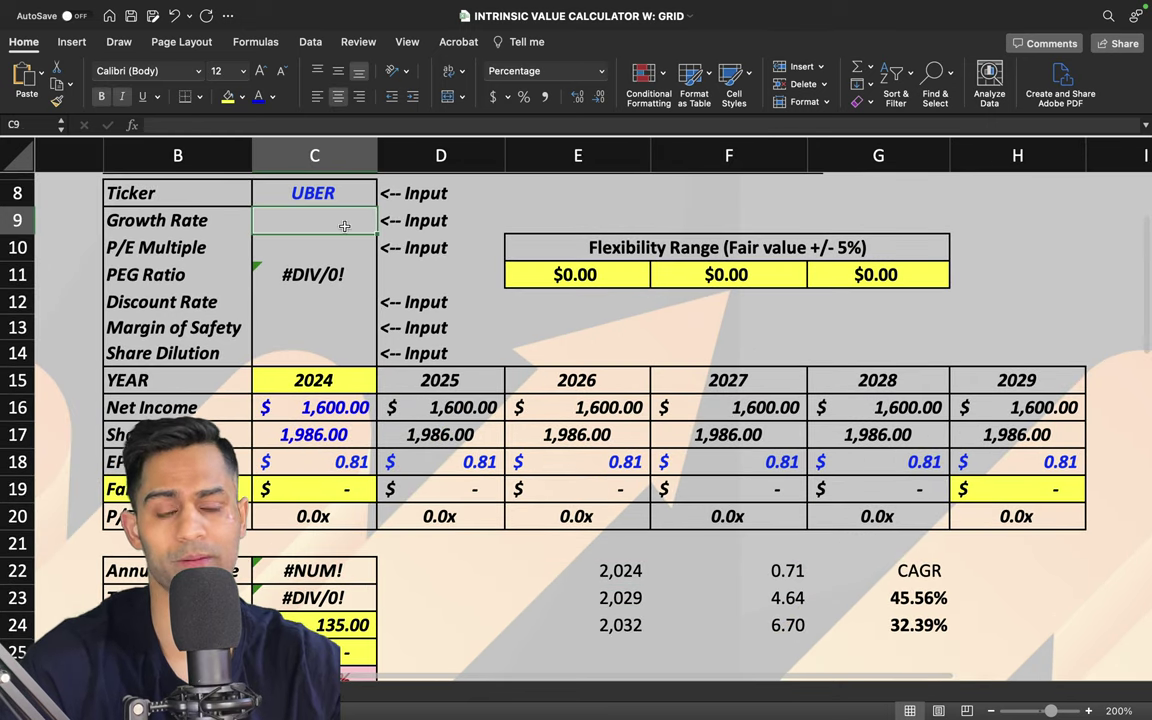
pyautogui.write('40%')
pyautogui.press('Return')
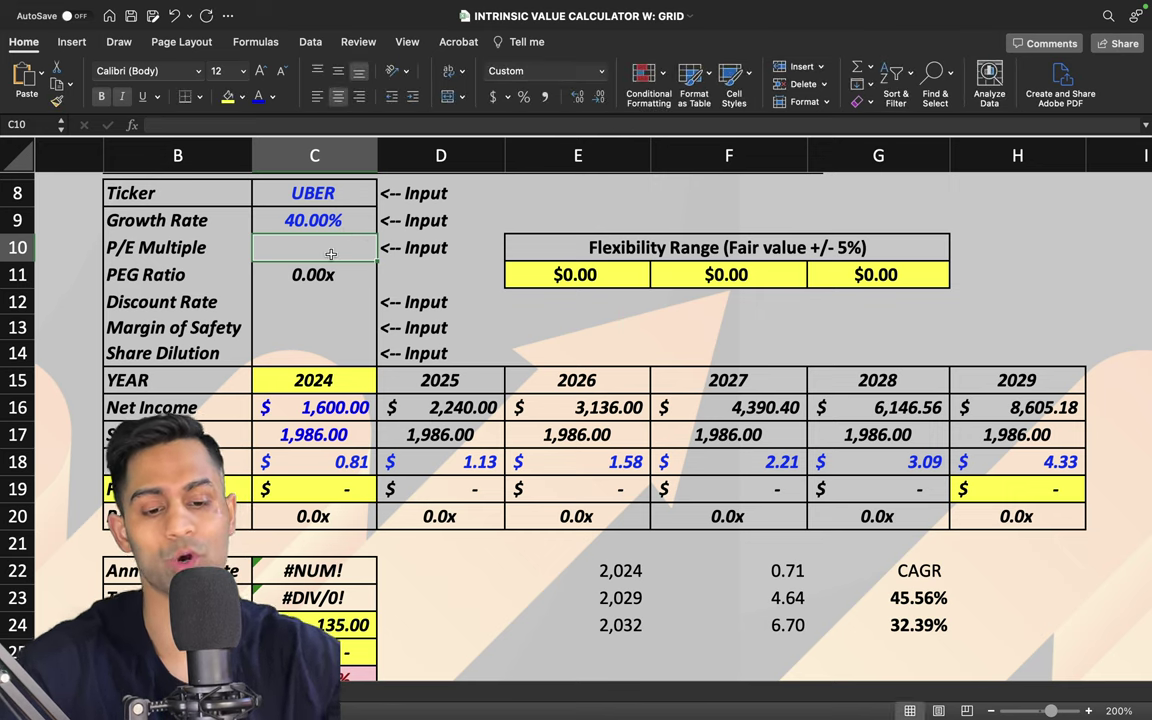
pyautogui.write('25')
pyautogui.press('Return')
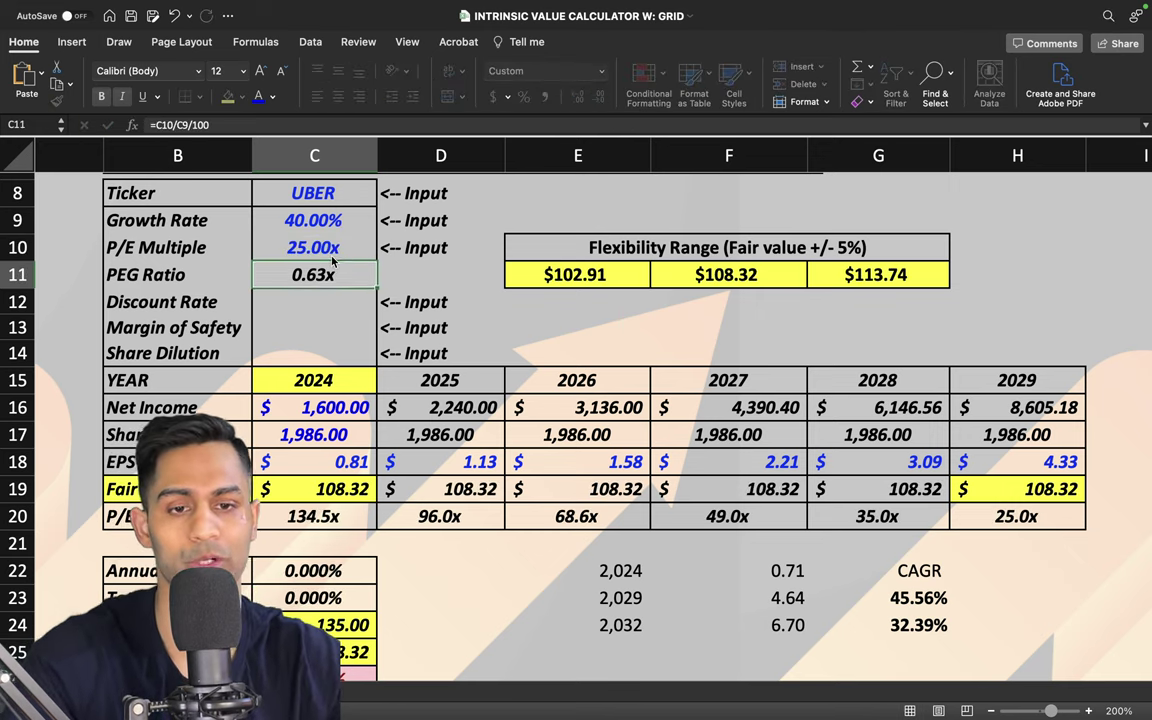
pyautogui.click(314, 300)
pyautogui.write('12%')
pyautogui.press('Return')
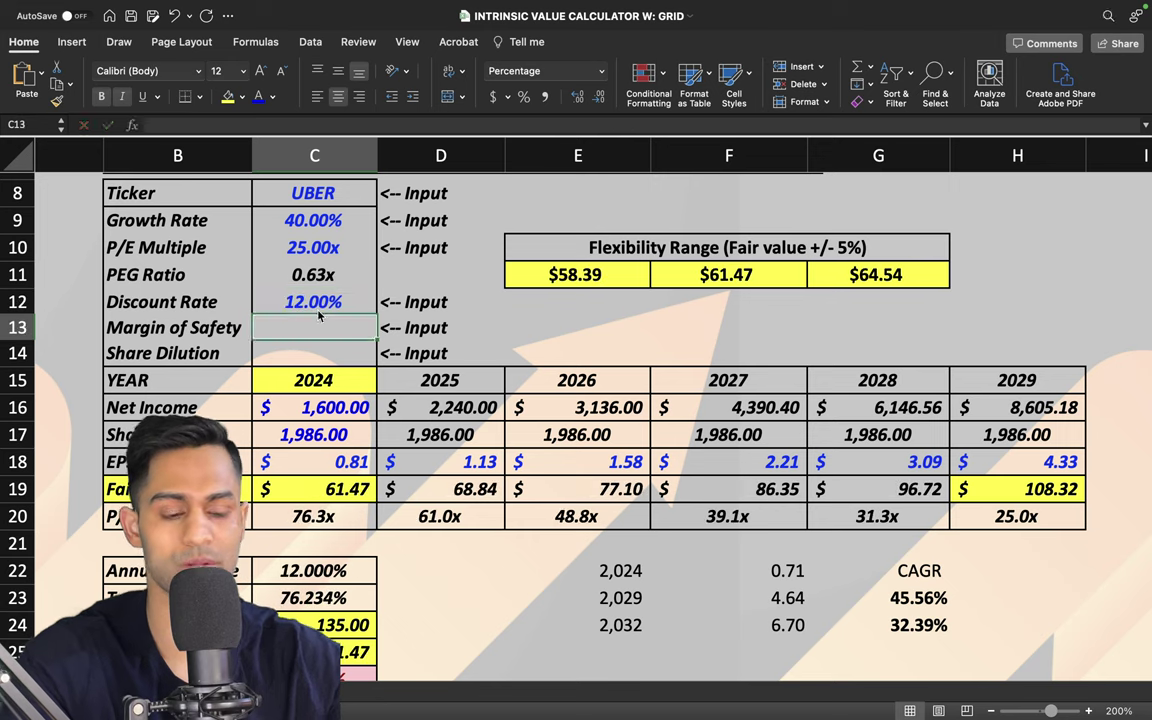
pyautogui.write('10%')
pyautogui.press('Return')
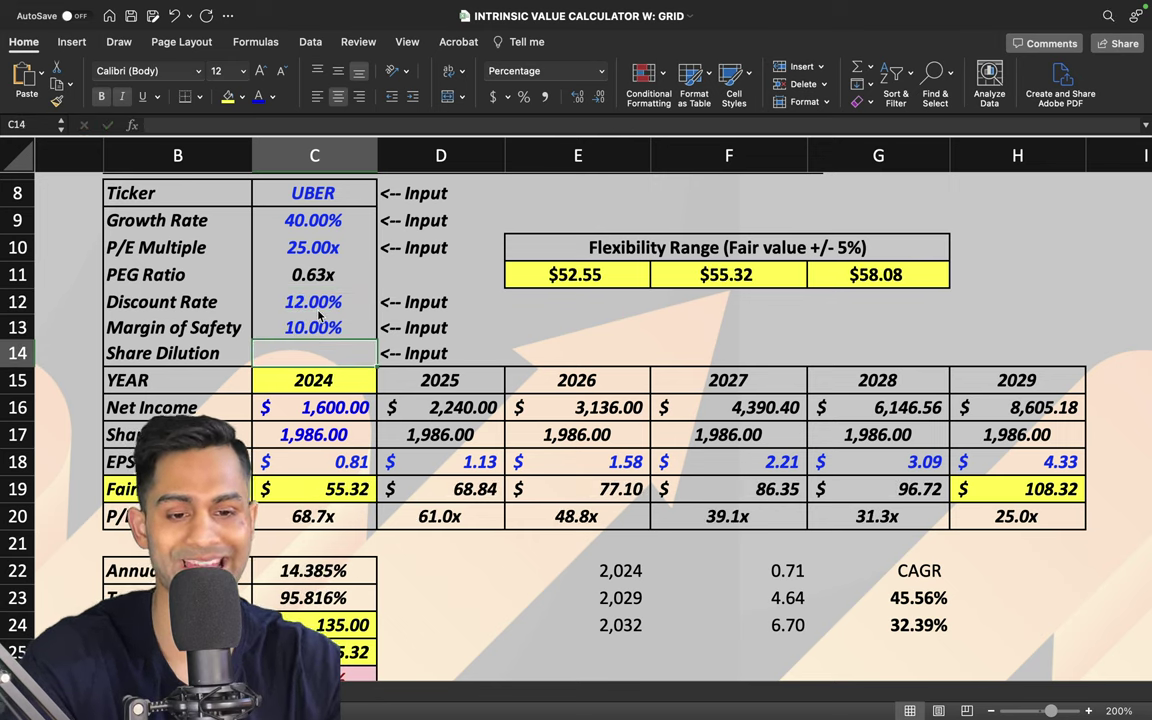
pyautogui.write('12%')
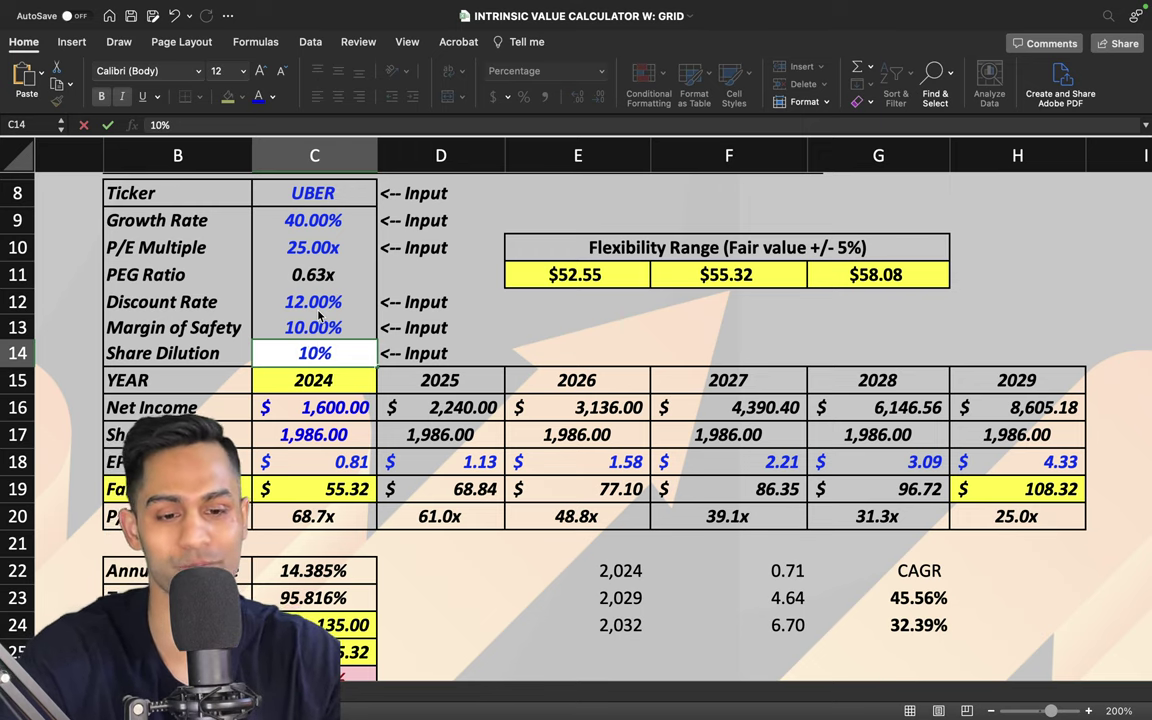
pyautogui.press('Return')
# - Review the 34.35 fair value for 2024 and update the market price to 36.52
pyautogui.scroll(-3, 300, 400)
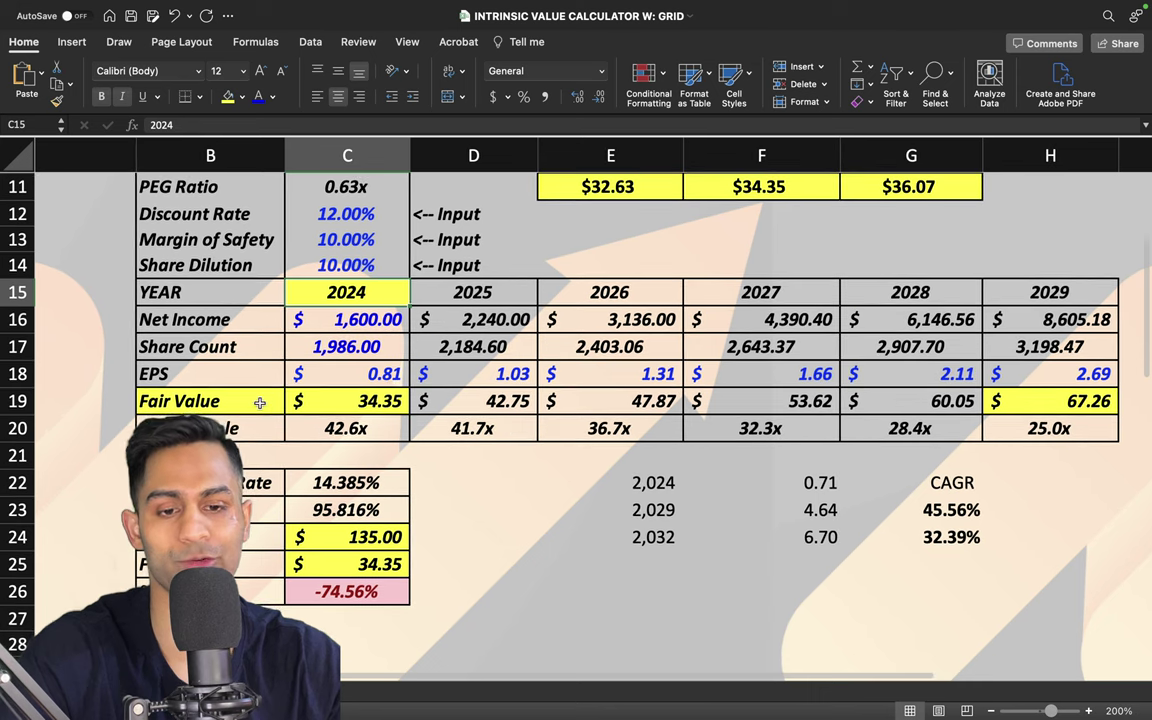
pyautogui.moveTo(257, 401); pyautogui.dragTo(378, 402)
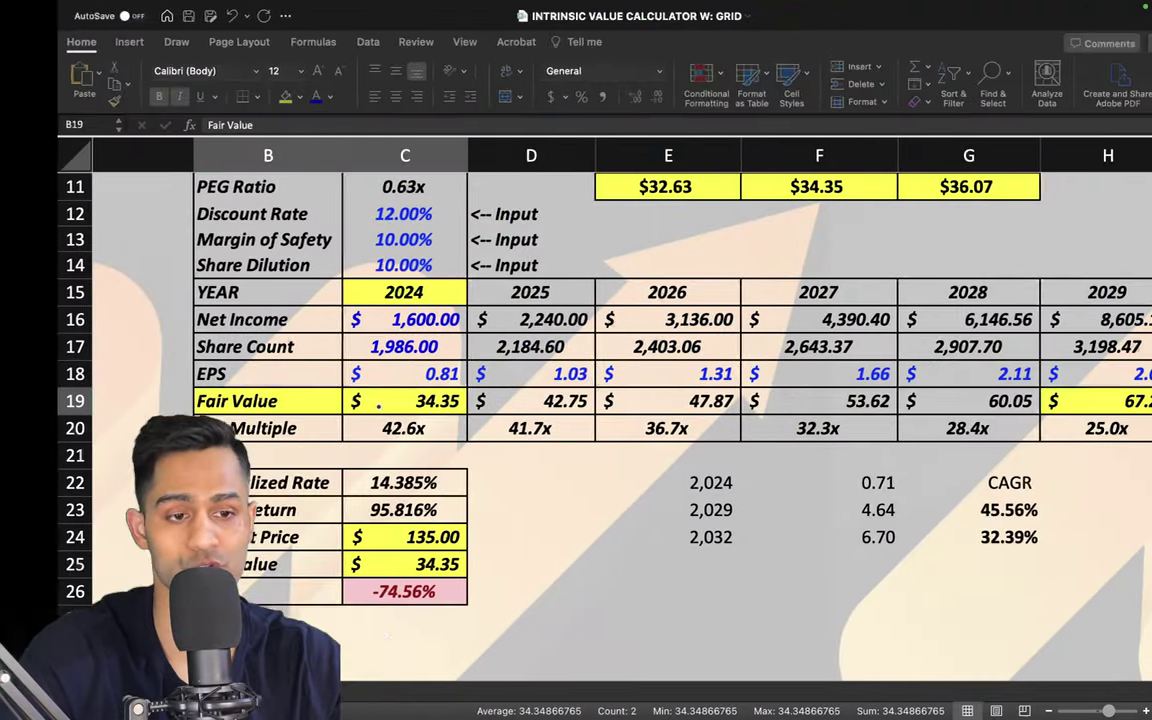
pyautogui.click(152, 545)
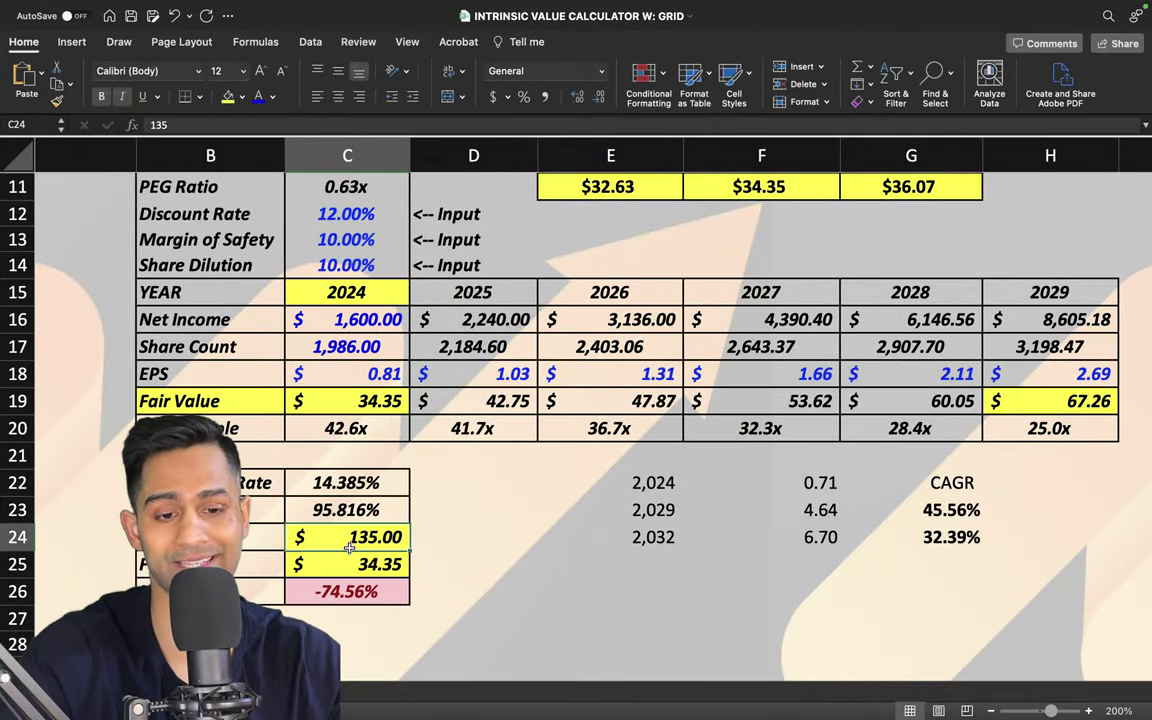
pyautogui.write('36.52')
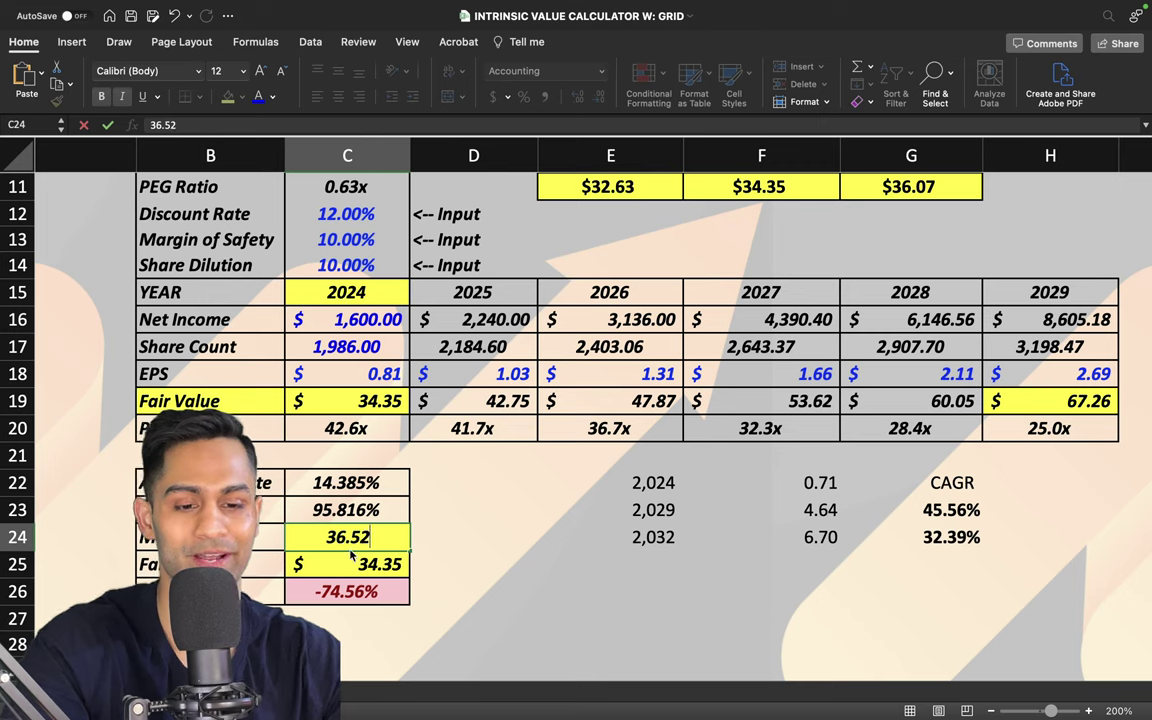
pyautogui.press('Return')
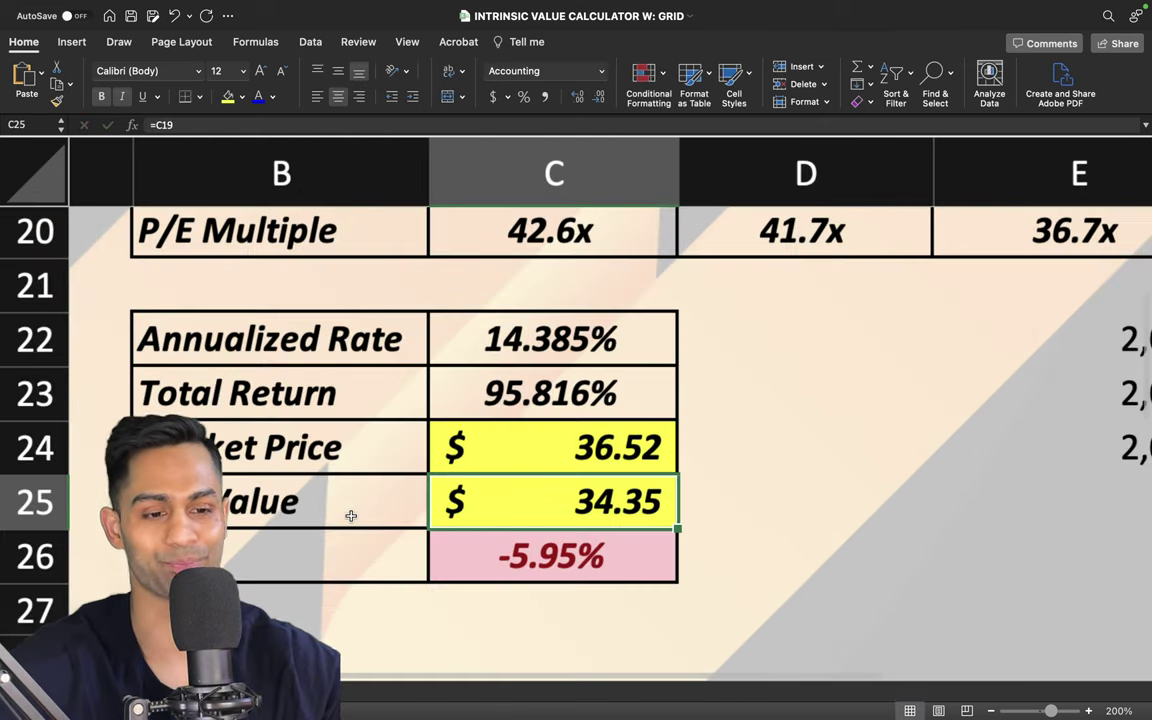
# - Point out the Market Price and Fair Value rows and review the Year and Net Income rows
pyautogui.scroll(5, 352, 522)
pyautogui.hscroll(5, 352, 522)
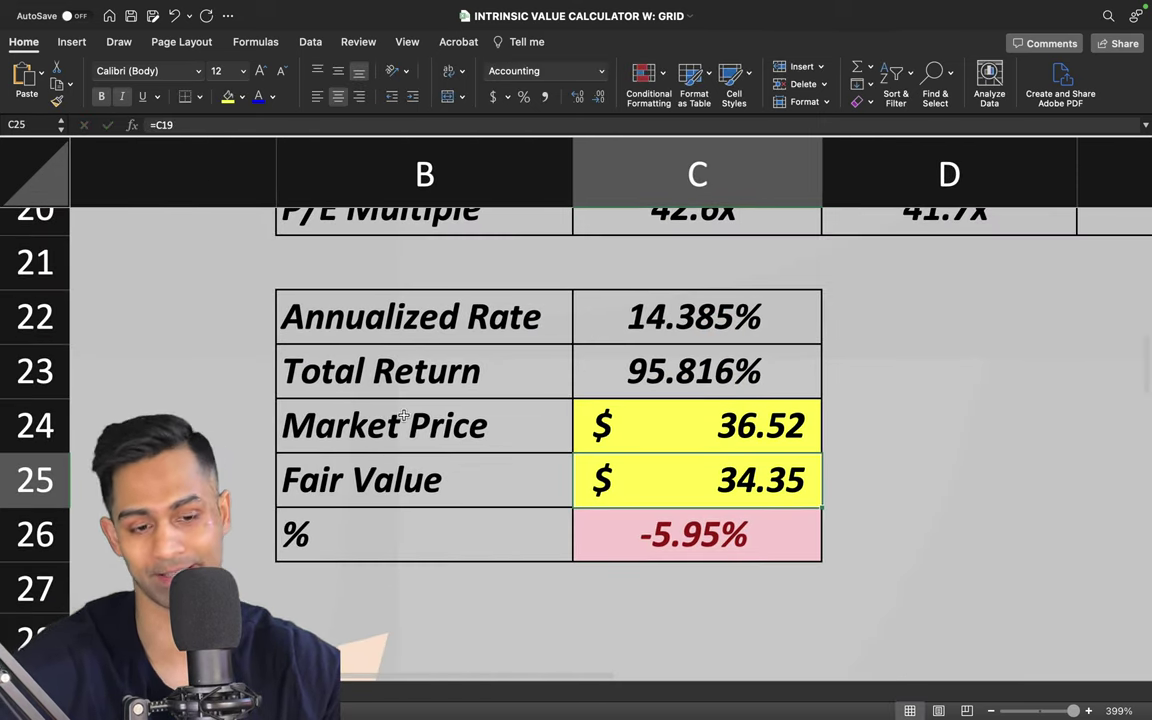
pyautogui.moveTo(403, 416); pyautogui.dragTo(699, 411)
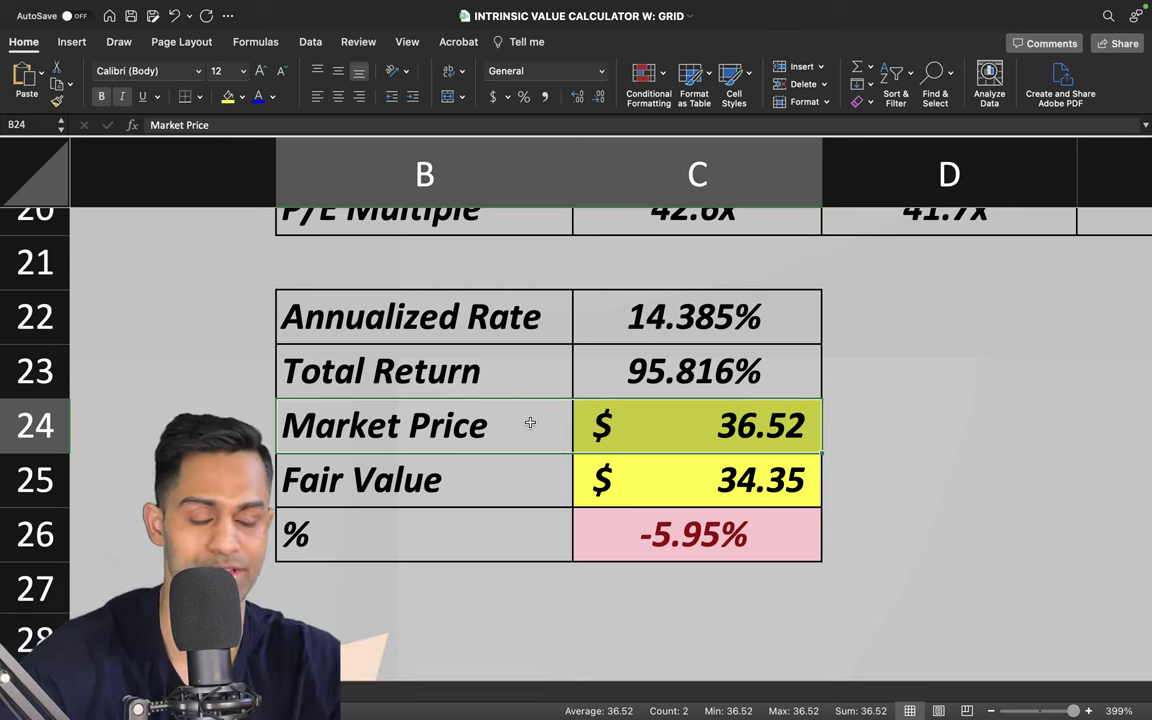
pyautogui.moveTo(486, 478); pyautogui.dragTo(640, 488)
pyautogui.scroll(8, 640, 488)
pyautogui.scroll(-2, 640, 485)
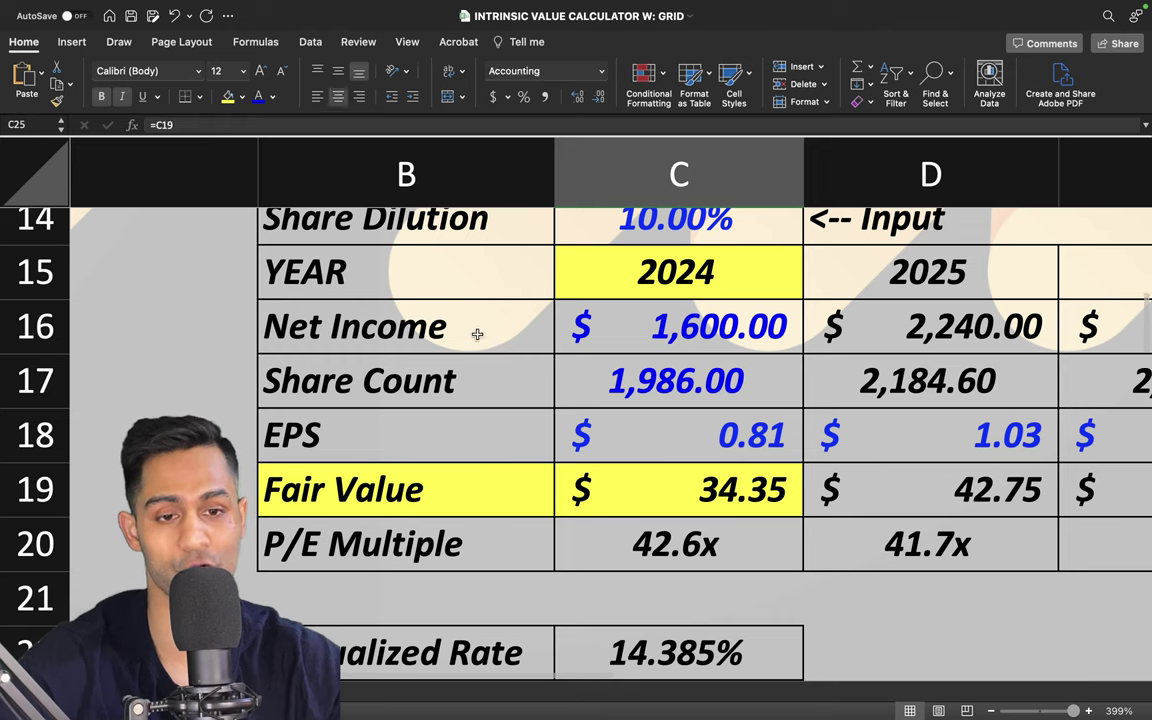
pyautogui.moveTo(390, 262); pyautogui.dragTo(629, 305)
# - Inspect the 1,600 net income input, the 2024 EPS formula and the P/E Multiple row
pyautogui.click(641, 327)
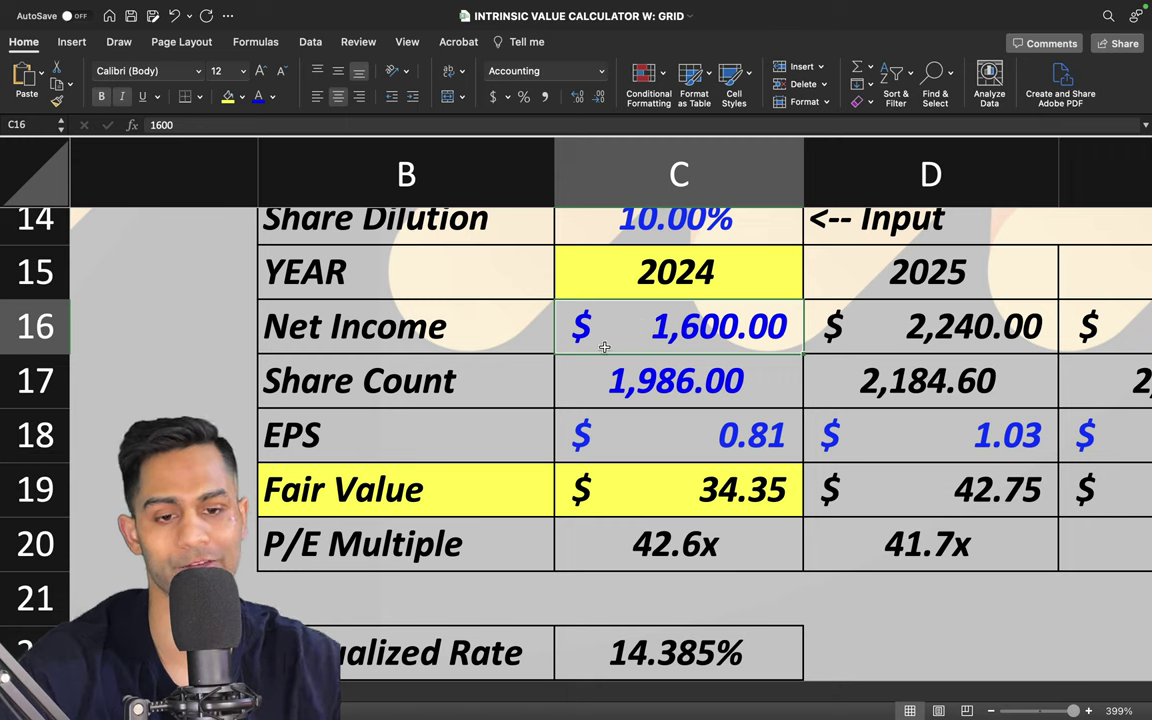
pyautogui.moveTo(461, 441); pyautogui.dragTo(650, 435)
pyautogui.click(590, 432)
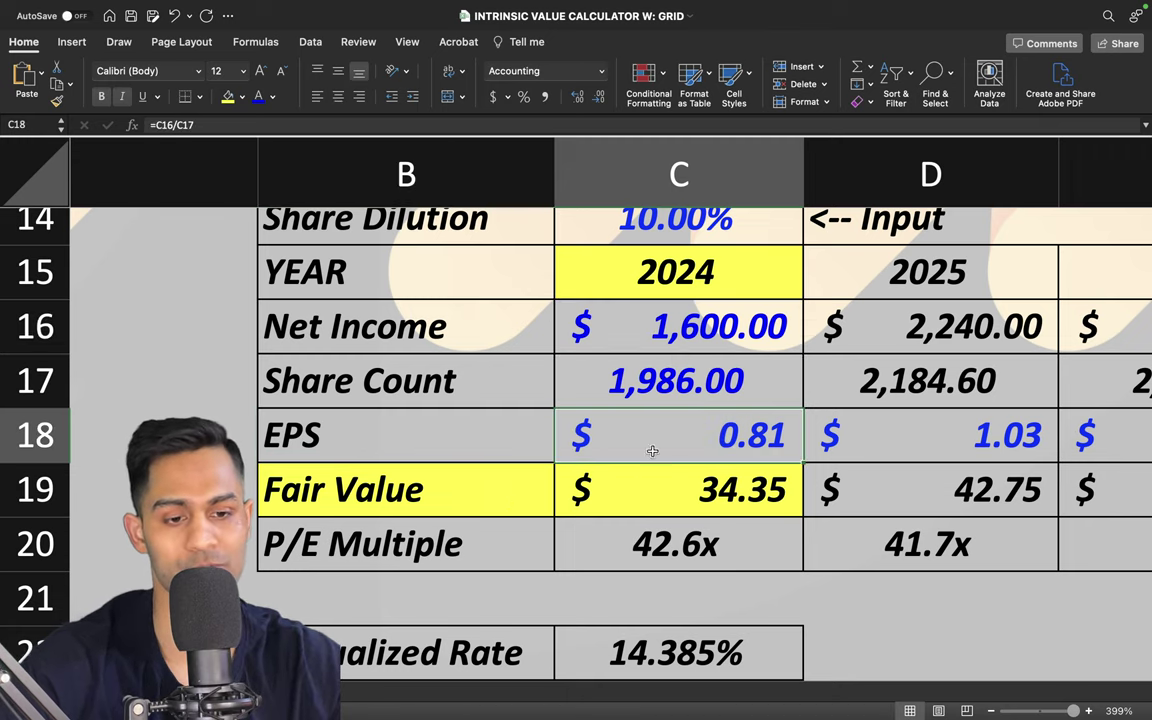
pyautogui.click(447, 530)
pyautogui.moveTo(447, 530); pyautogui.dragTo(675, 530)
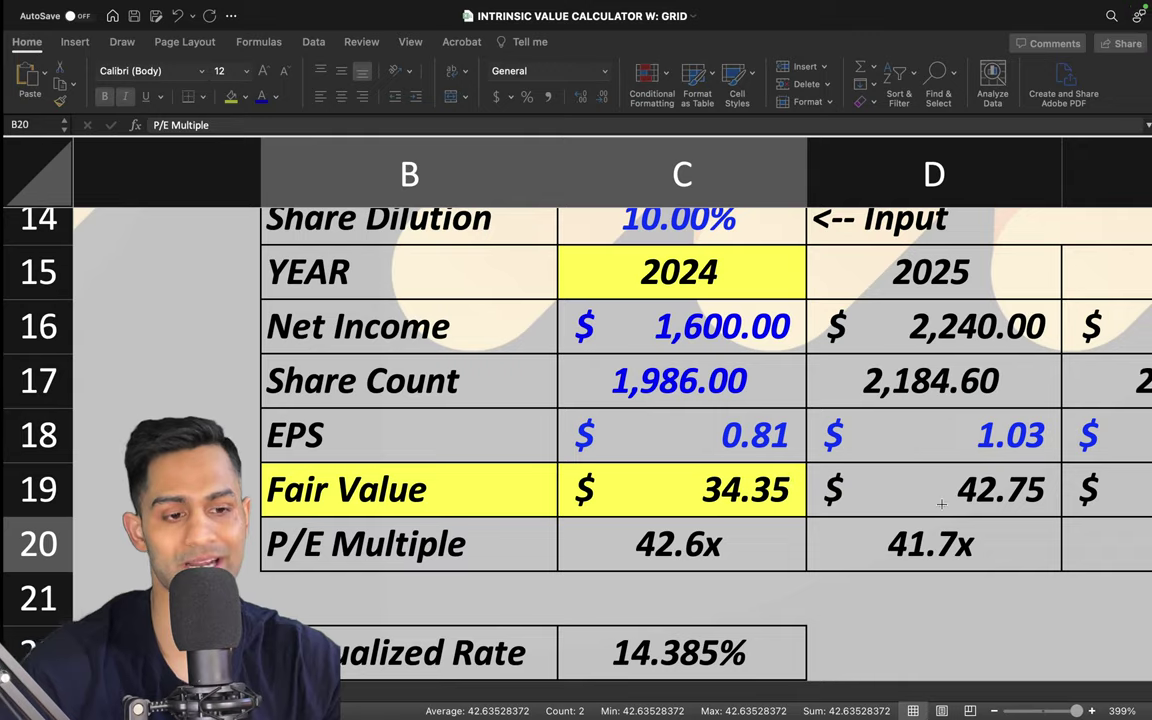
# - Check the yearly P/E multiples from 2025 to 2029, then move to the TradingView Uber chart
pyautogui.scroll(5, 478, 474)
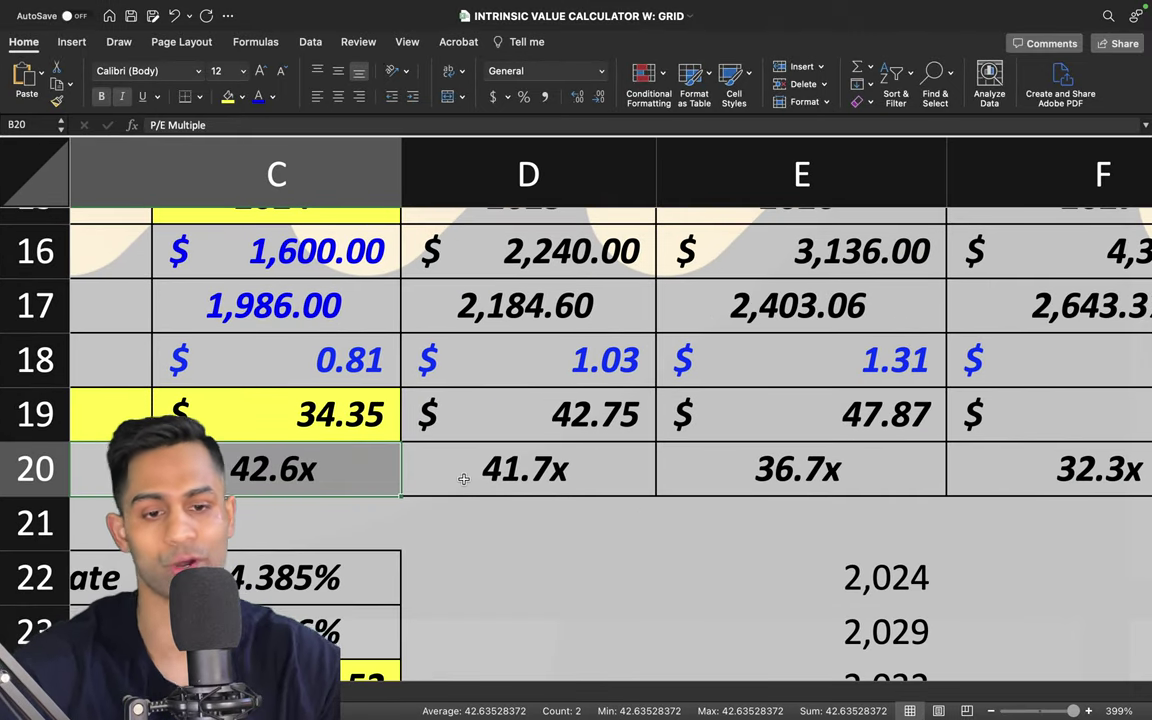
pyautogui.click(528, 470)
pyautogui.hscroll(2, 527, 478)
pyautogui.click(700, 472)
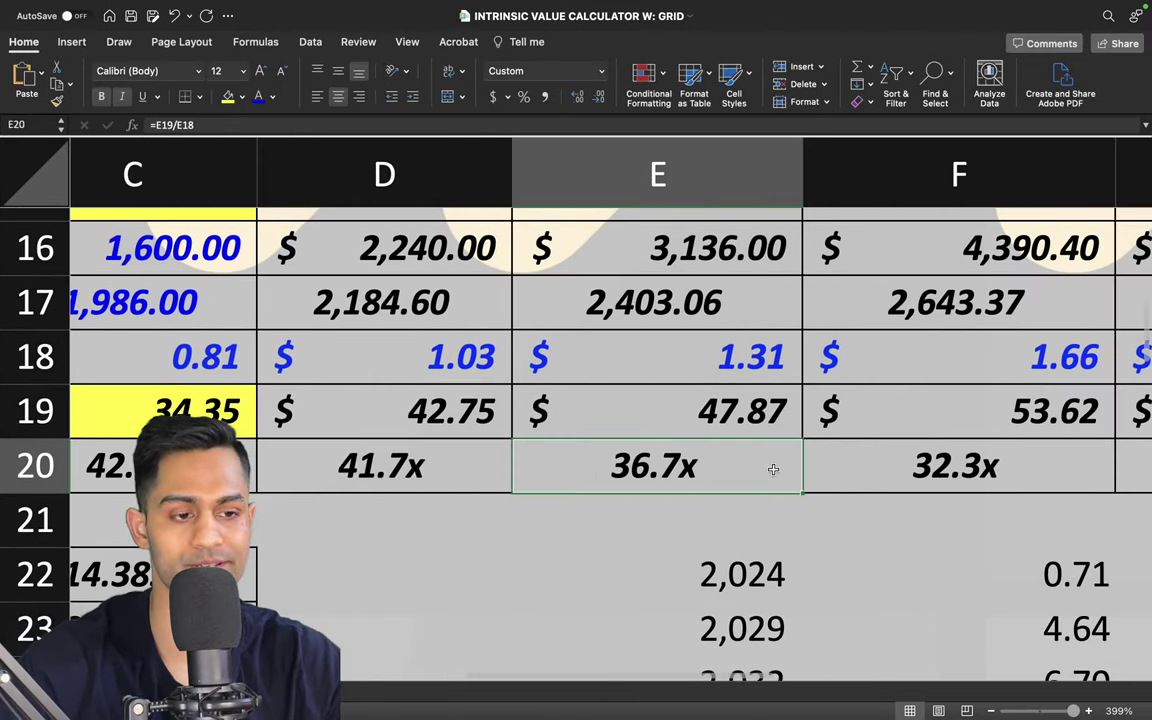
pyautogui.click(862, 472)
pyautogui.hscroll(2, 800, 476)
pyautogui.click(771, 478)
pyautogui.hscroll(2, 746, 478)
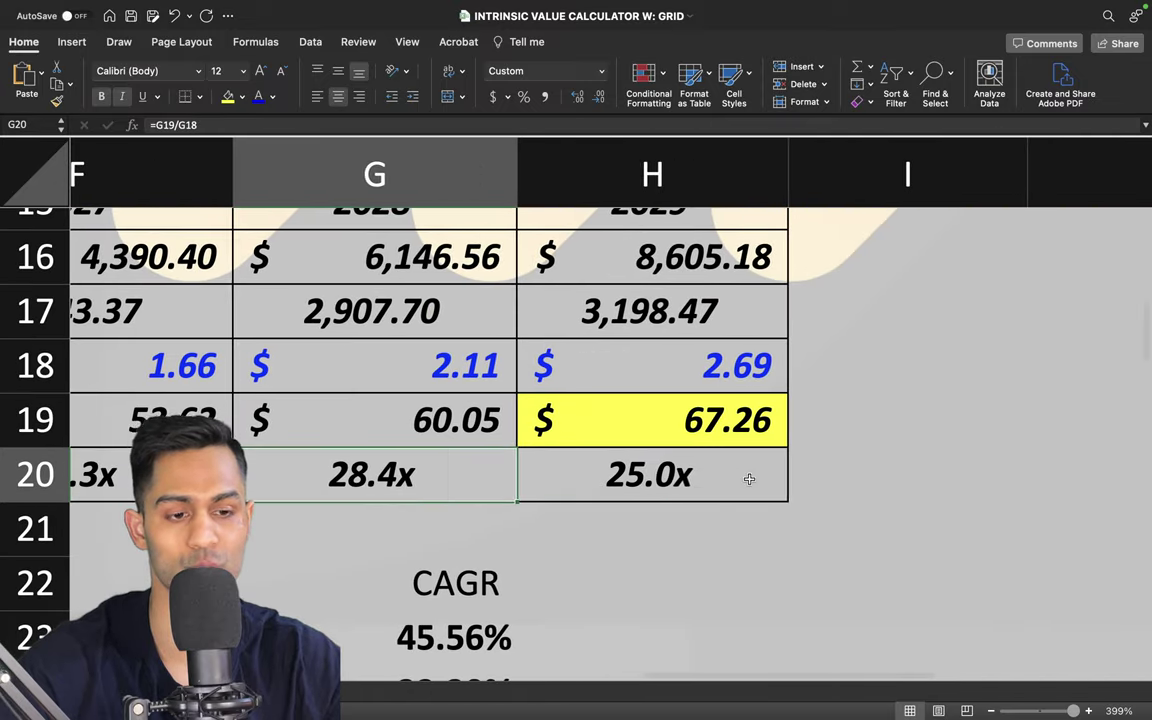
pyautogui.click(688, 482)
pyautogui.hscroll(-5, 688, 482)
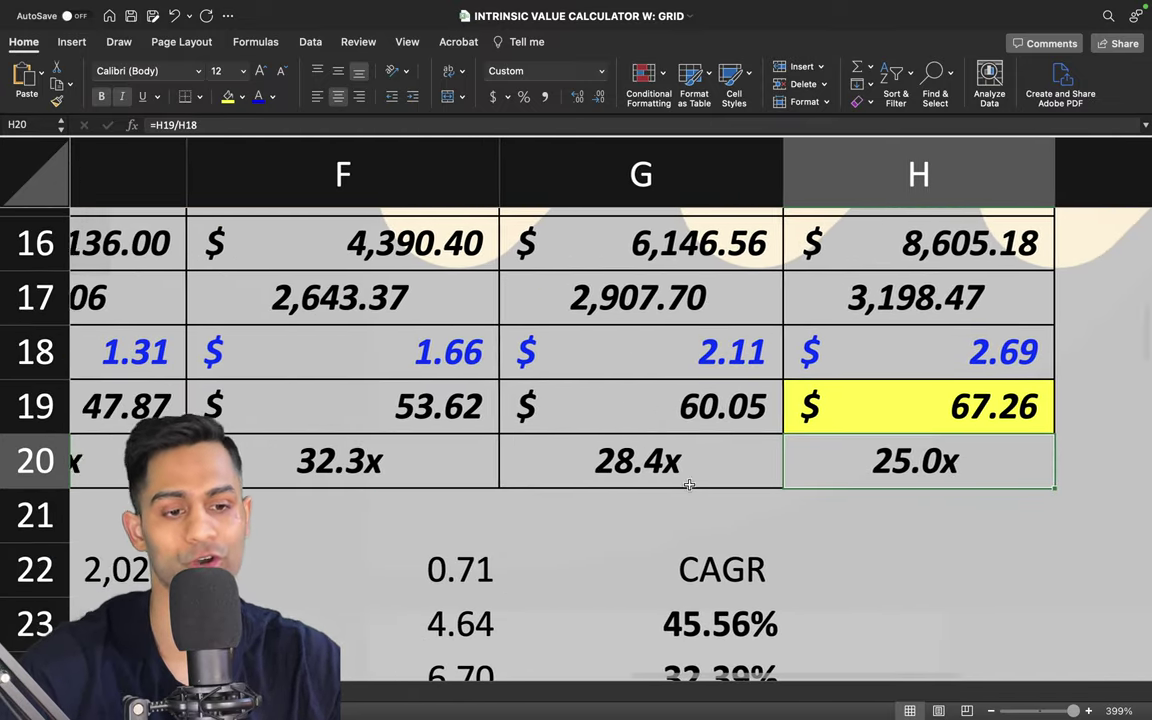
pyautogui.scroll(-5, 688, 486)
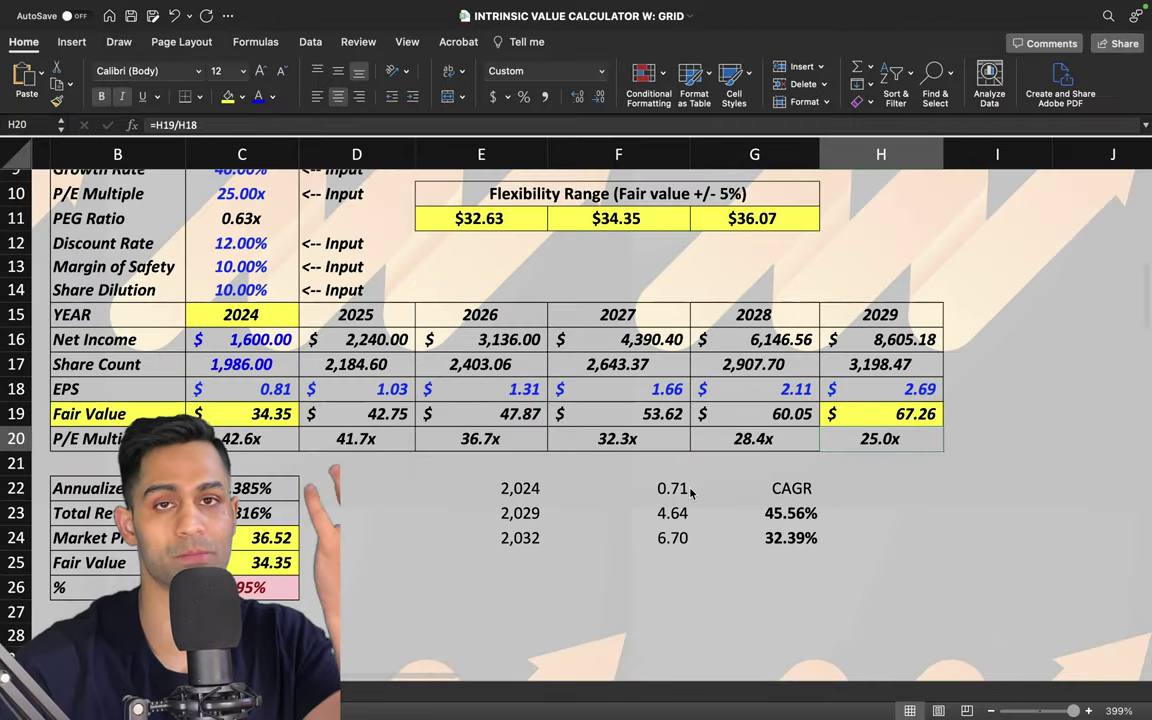
pyautogui.hscroll(-3, 689, 478)
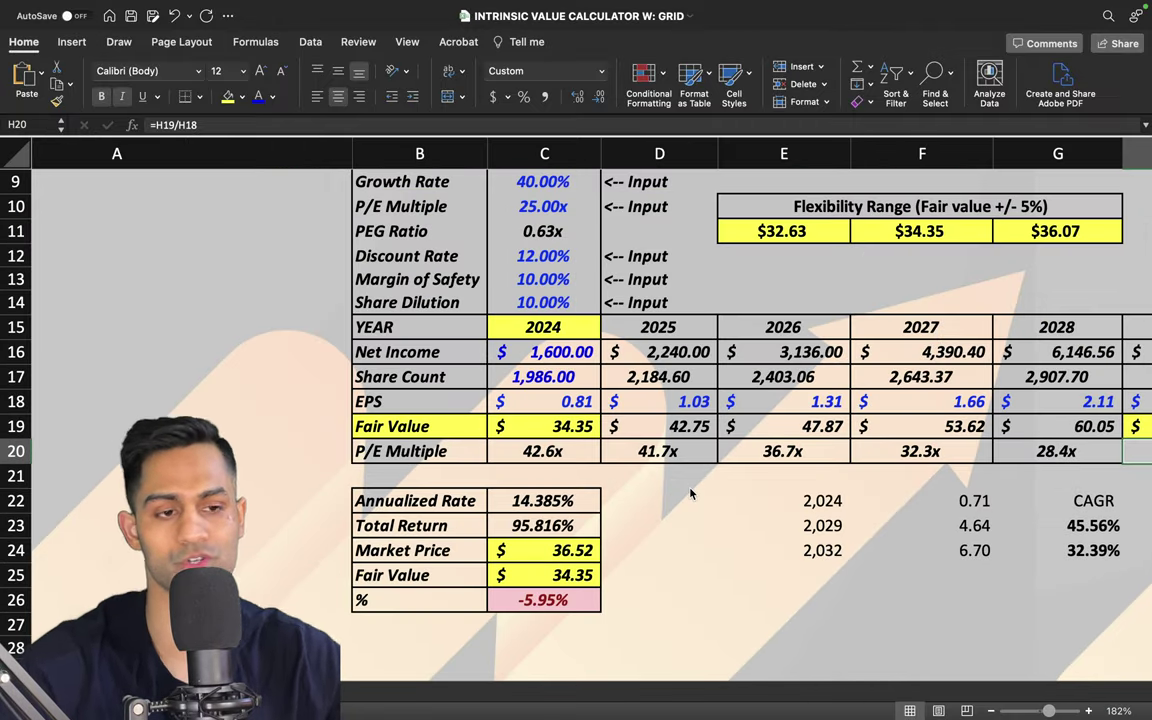
pyautogui.hscroll(3, 690, 493)
pyautogui.scroll(1, 690, 493)
pyautogui.scroll(1, 720, 468)
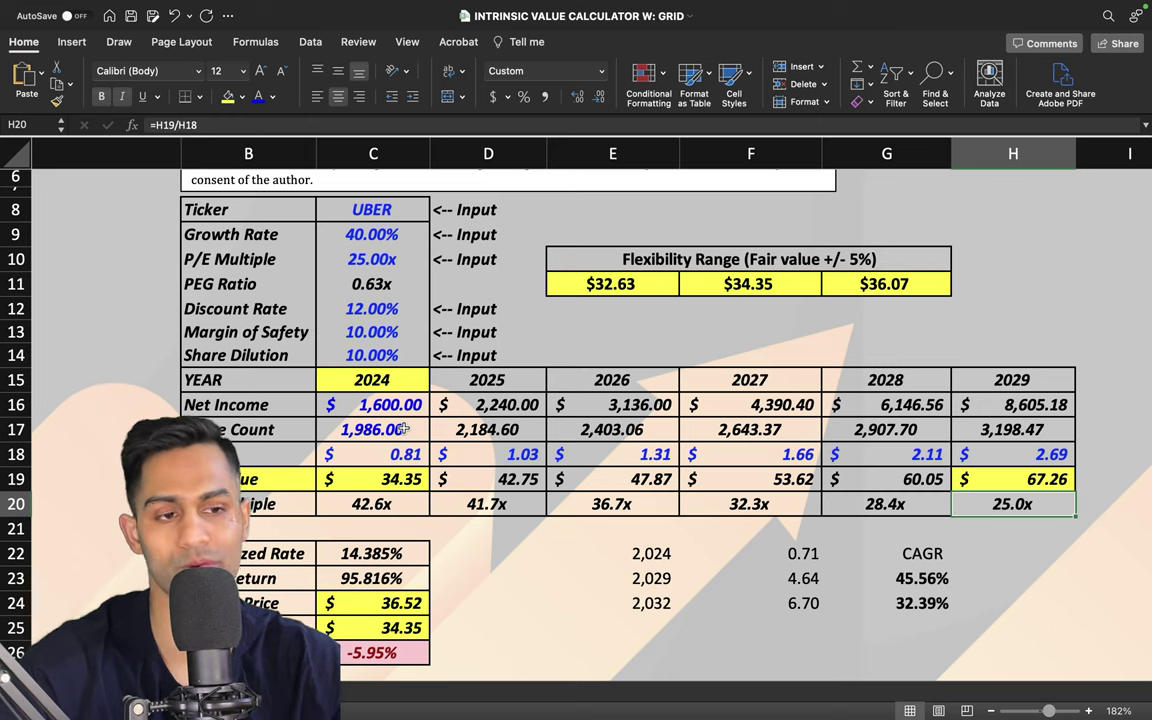
pyautogui.hotkey('ctrl', 'Right')
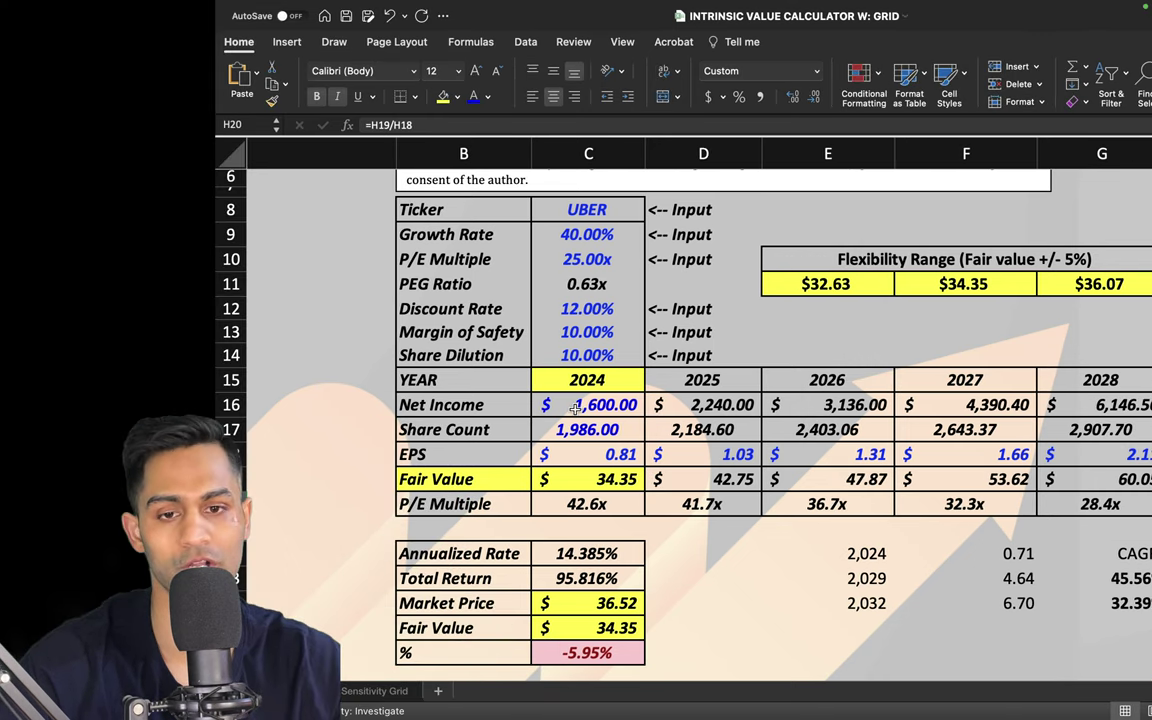
# - Zoom the weekly Uber chart, adjust the 38.35 resistance line and pan to the 19.78 support
pyautogui.hscroll(3, 598, 415)
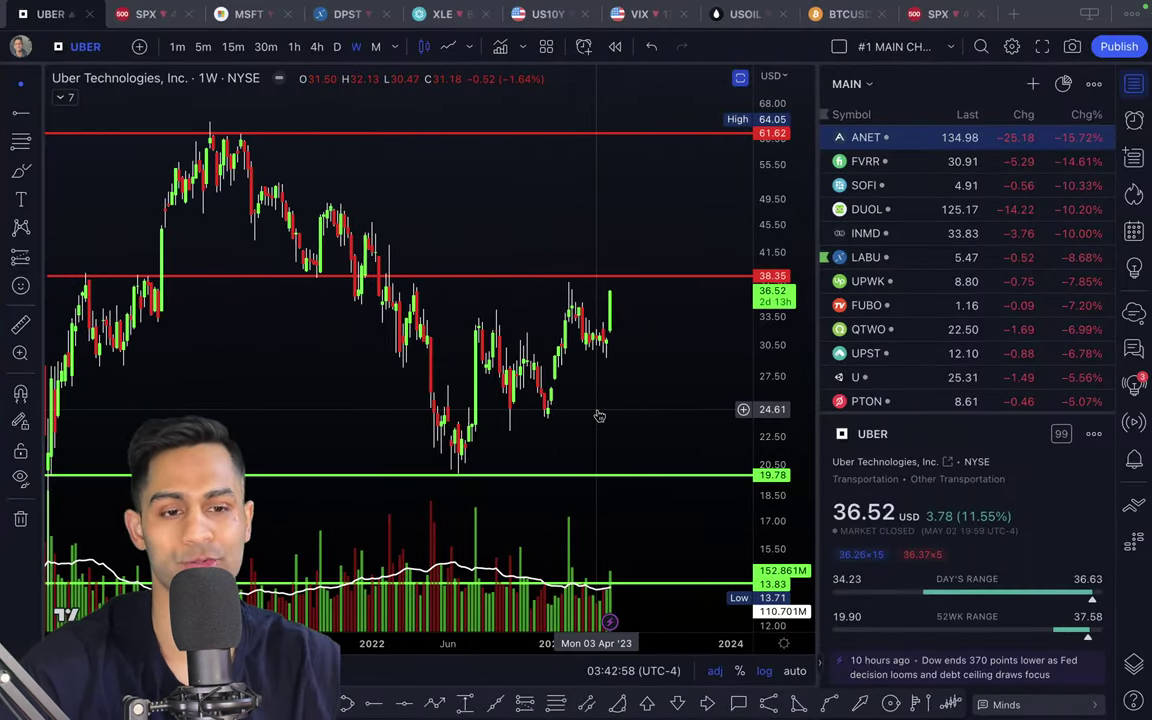
pyautogui.scroll(5, 598, 410)
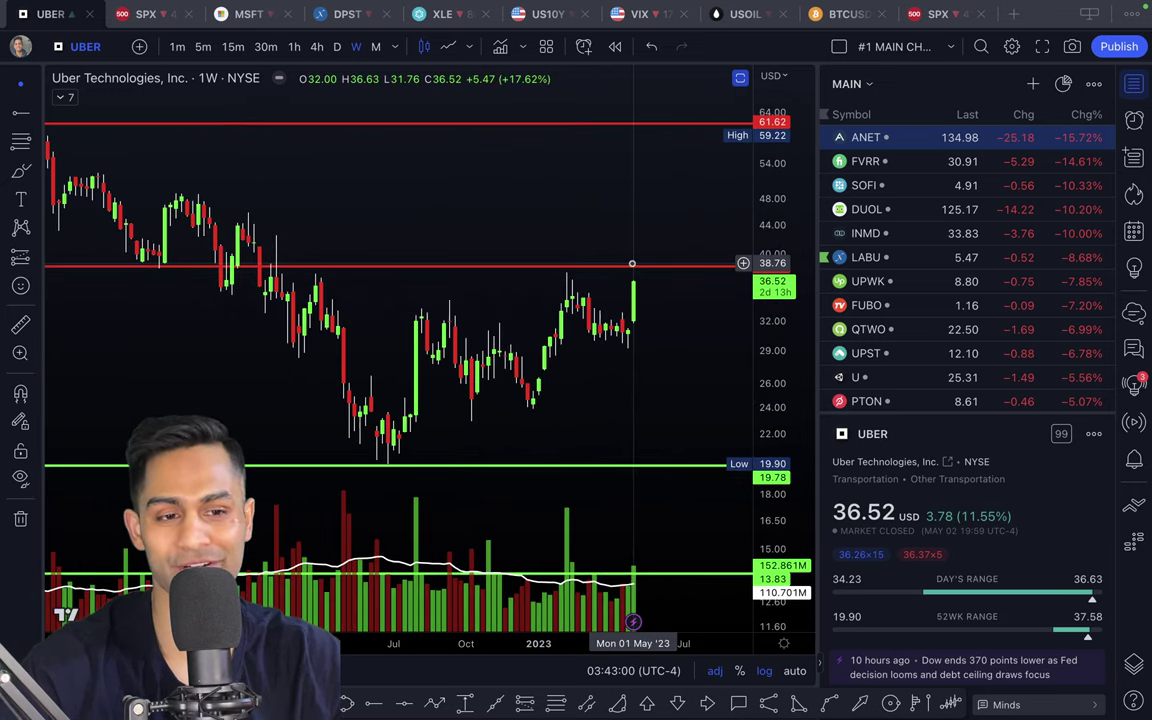
pyautogui.moveTo(634, 266)
pyautogui.mouseDown()
pyautogui.moveTo(634, 250)
pyautogui.moveTo(648, 247)
pyautogui.moveTo(634, 242)
pyautogui.moveTo(621, 278)
pyautogui.mouseUp()
pyautogui.moveTo(681, 404); pyautogui.dragTo(653, 321)
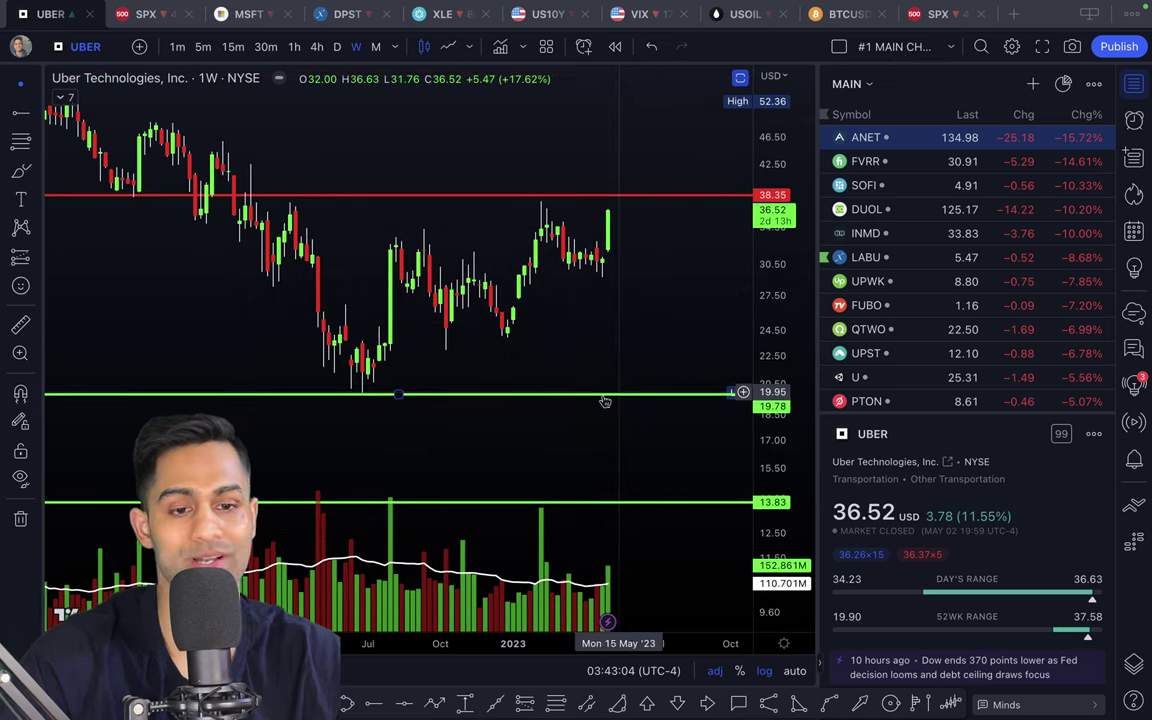
# - On the Excel valuation sheet, change Uber's market price in C24 to 20.00
pyautogui.hotkey('ctrl', 'Left')
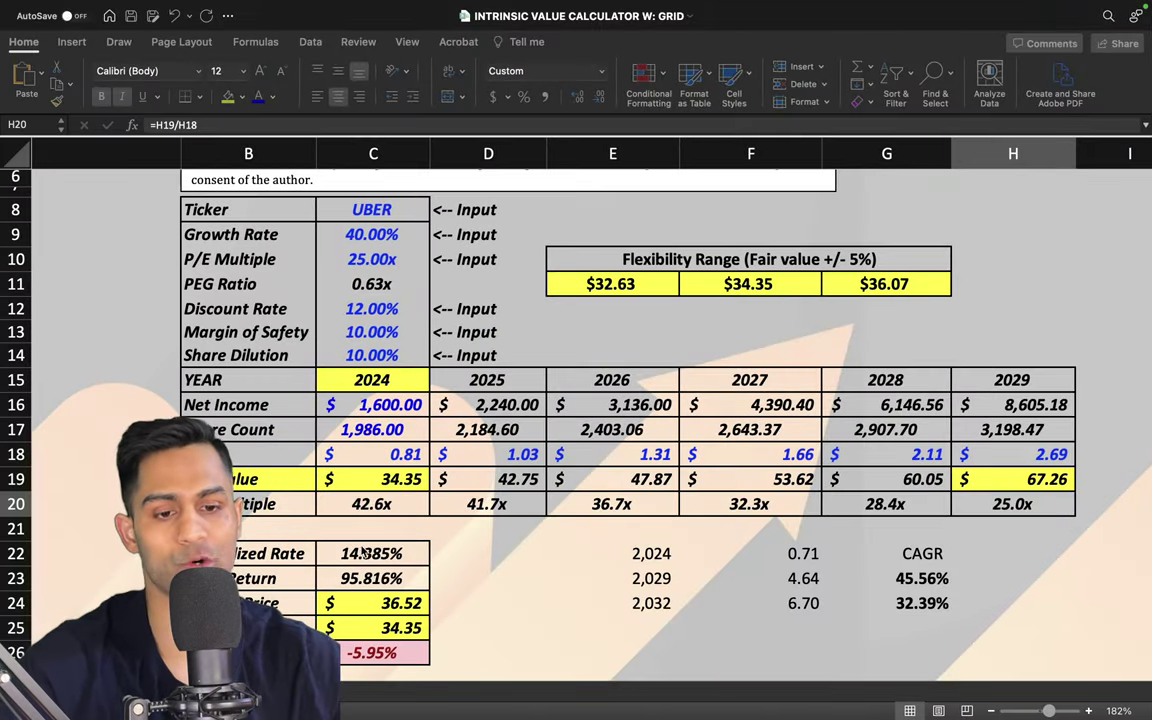
pyautogui.click(372, 600)
pyautogui.write('20')
pyautogui.press('Return')
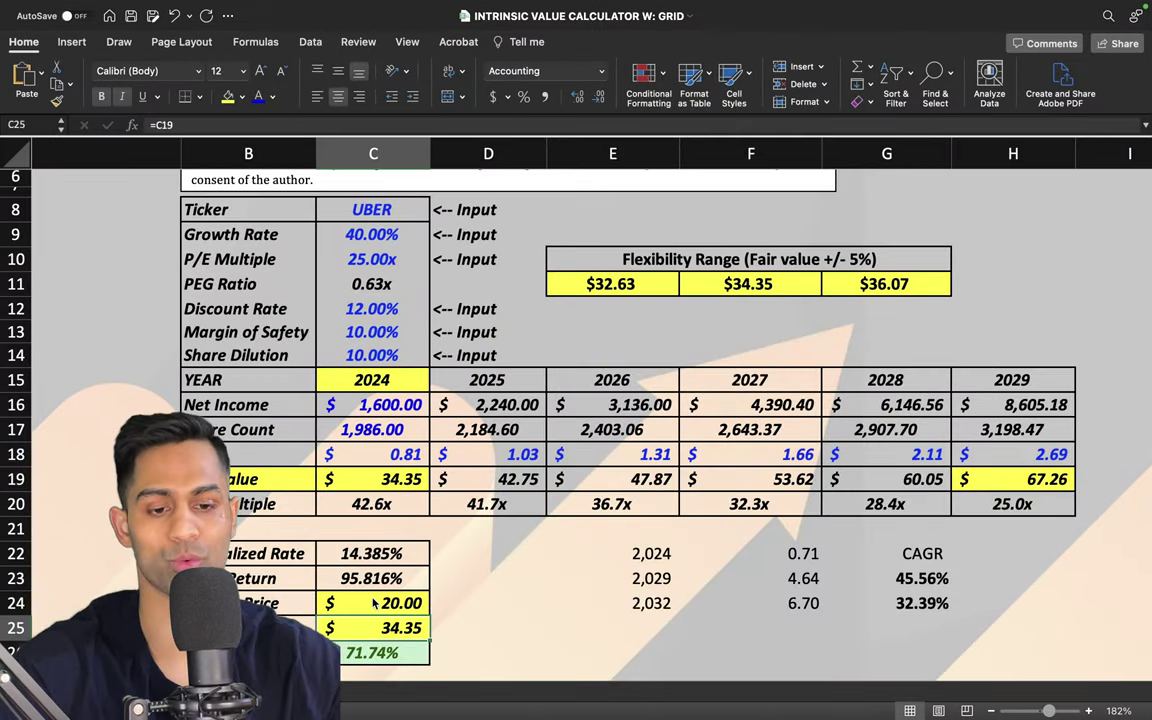
# - Review the Market Price row and C26's formula behind the 71.74% difference, then return to TradingView
pyautogui.scroll(-8, 373, 600)
pyautogui.hscroll(-3, 373, 600)
pyautogui.moveTo(417, 450); pyautogui.dragTo(487, 445)
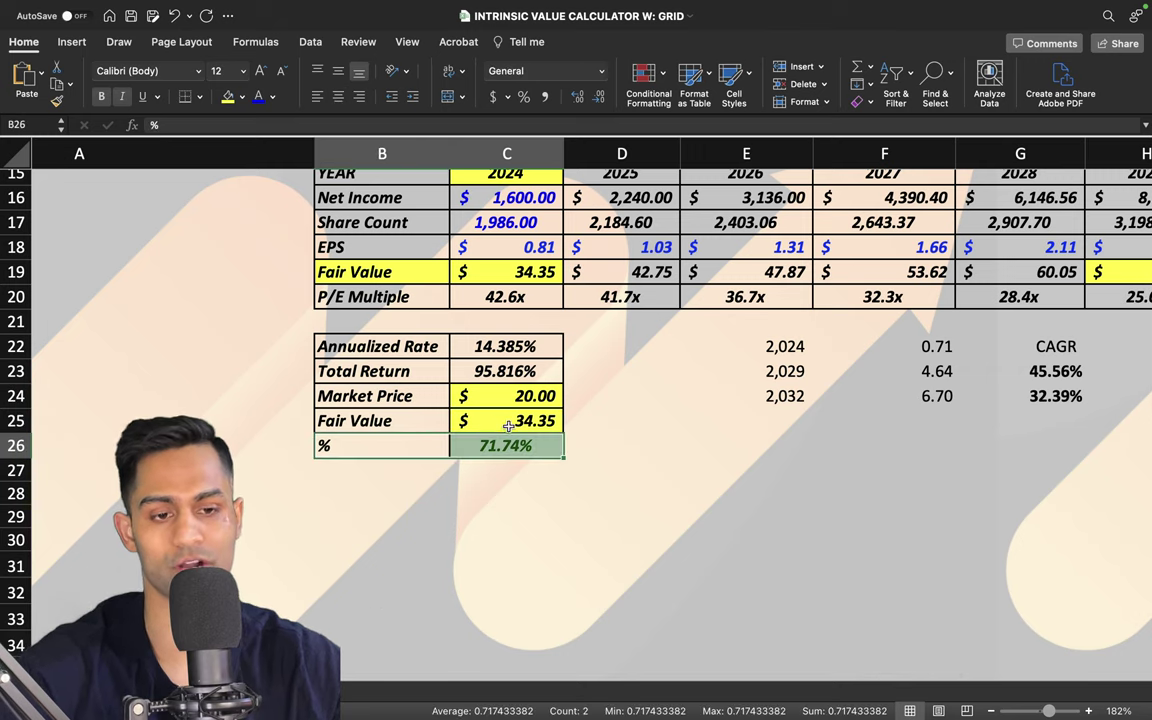
pyautogui.moveTo(417, 396); pyautogui.dragTo(508, 426)
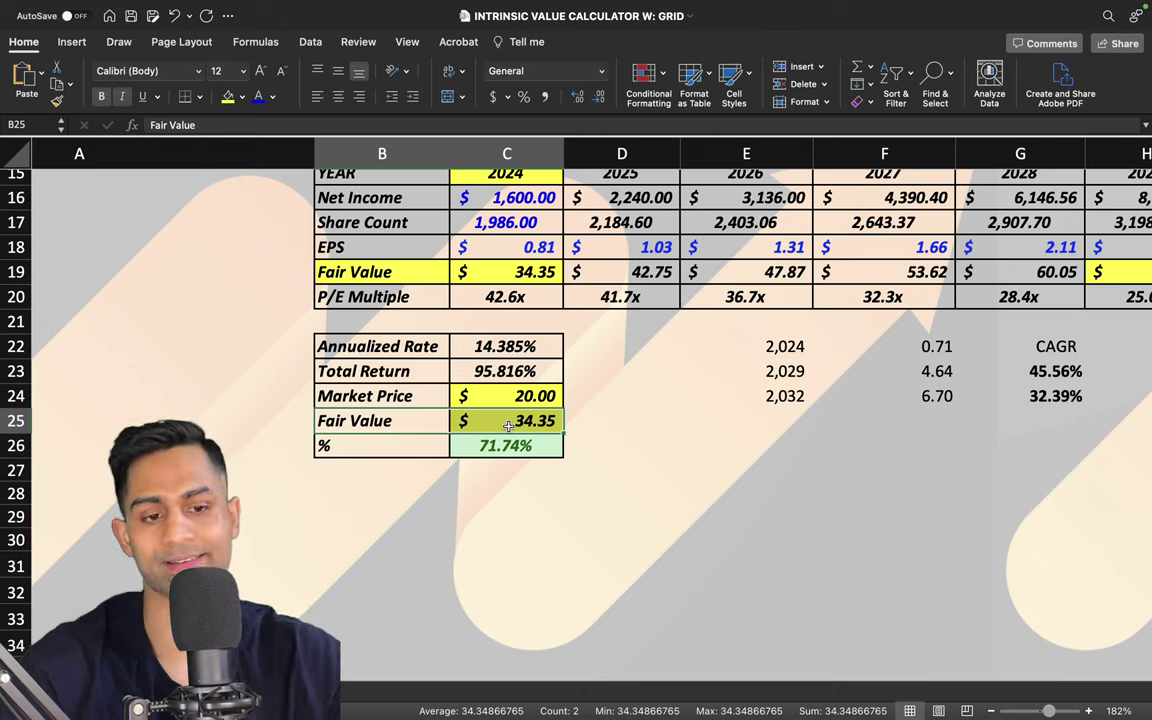
pyautogui.moveTo(421, 455); pyautogui.dragTo(505, 457)
pyautogui.click(510, 453)
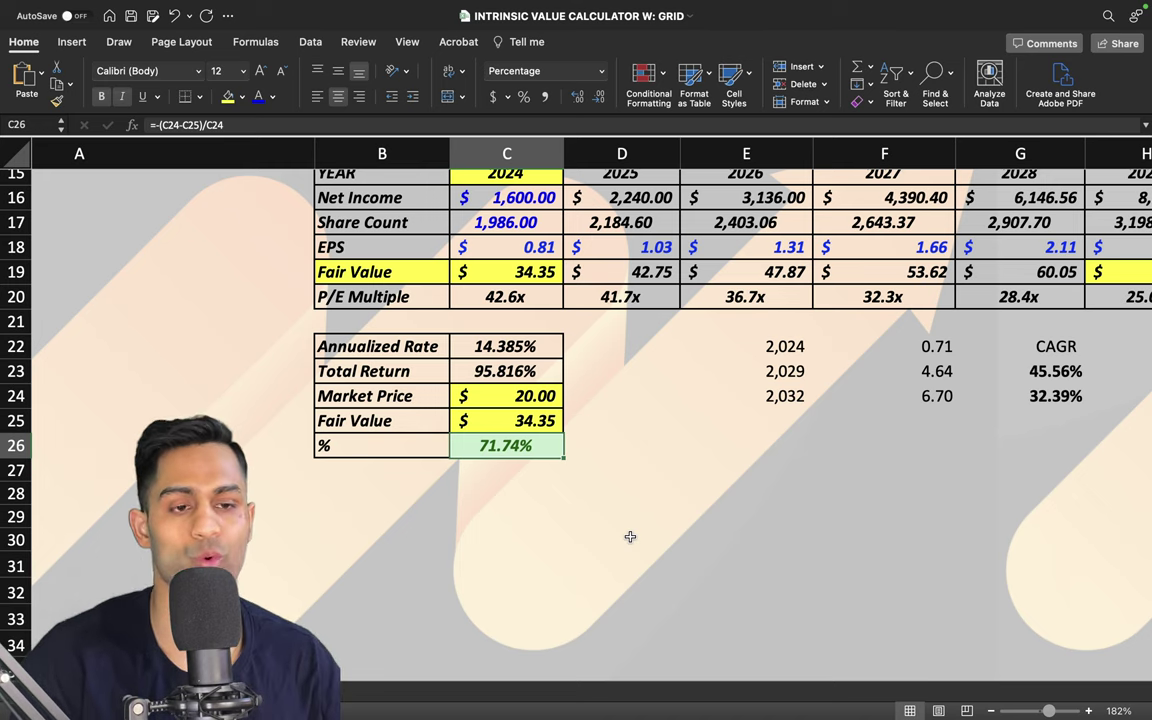
pyautogui.hotkey('ctrl', 'Right')
pyautogui.scroll(-5, 632, 543)
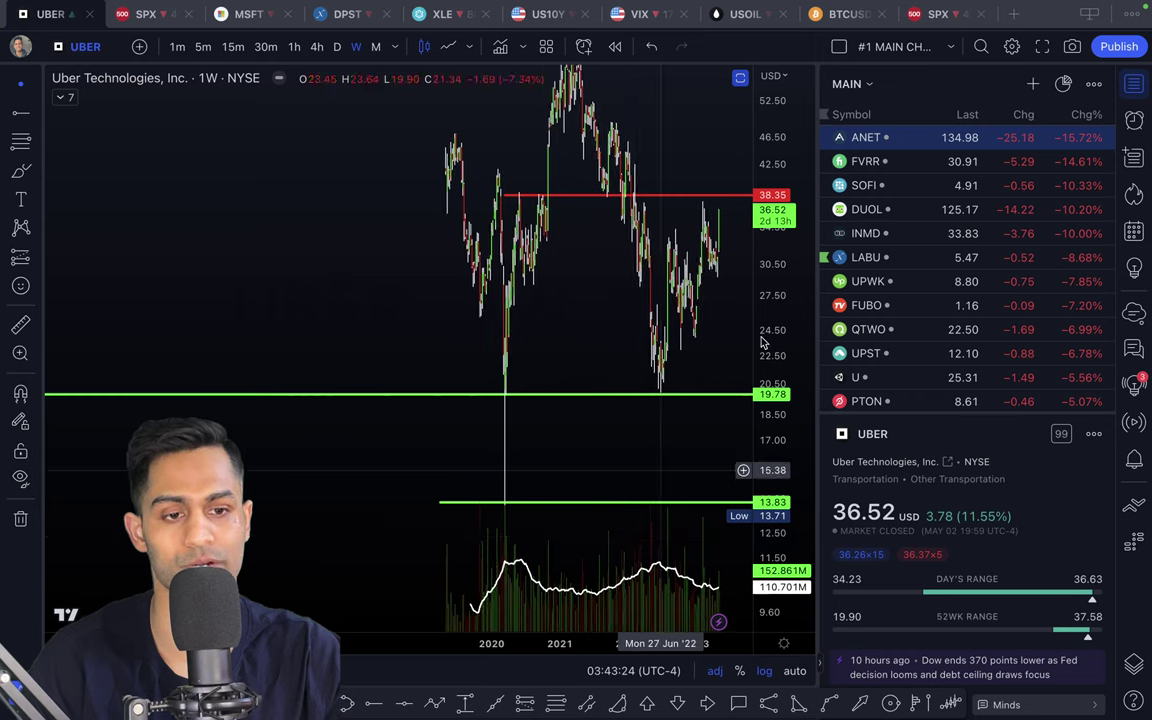
pyautogui.scroll(5, 676, 440)
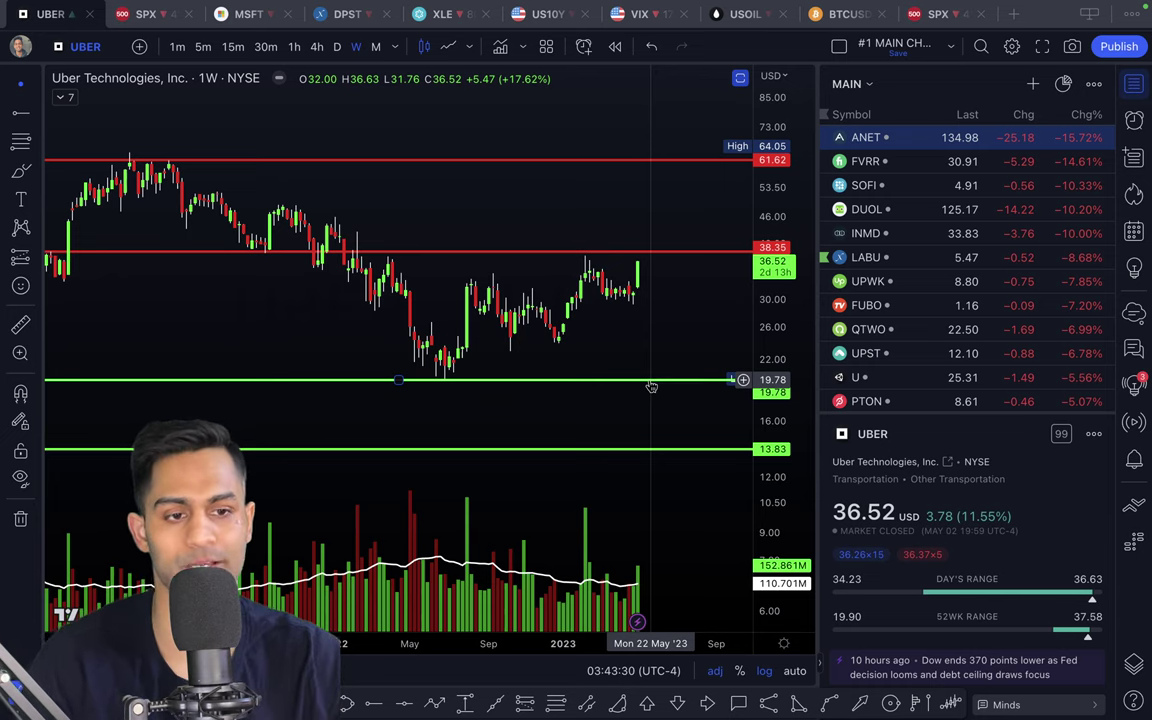
pyautogui.scroll(3, 651, 386)
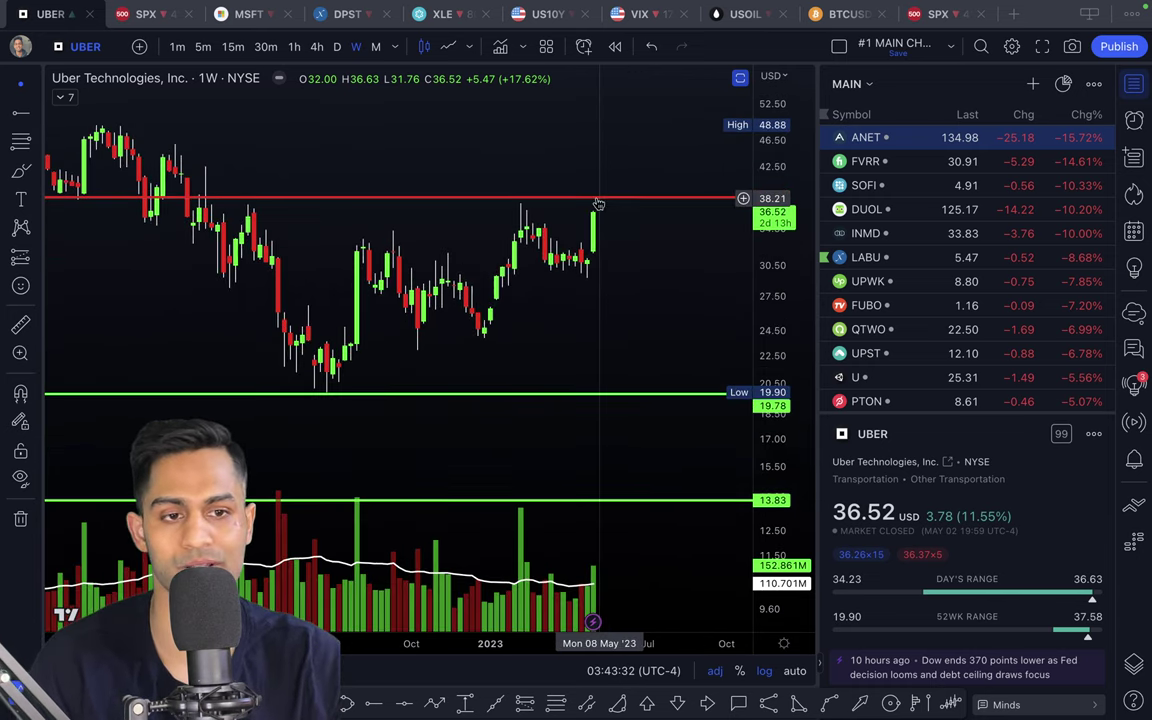
pyautogui.click(595, 222)
pyautogui.hotkey('ctrl', 'z')
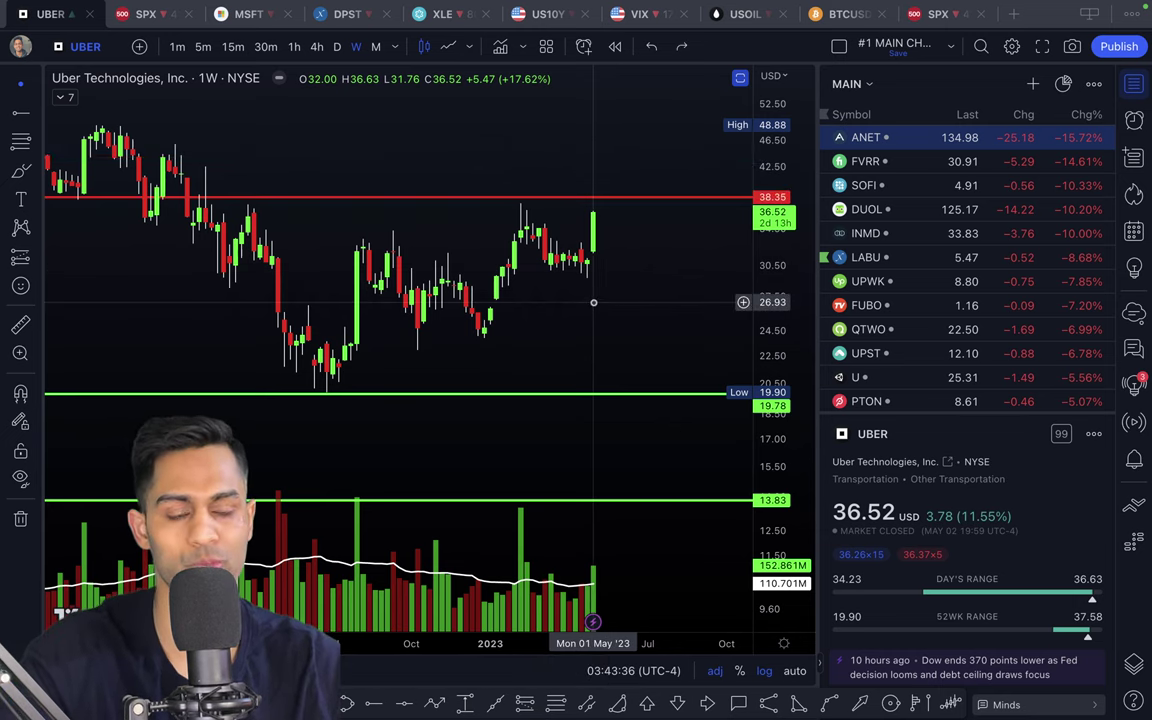
pyautogui.scroll(-4, 593, 302)
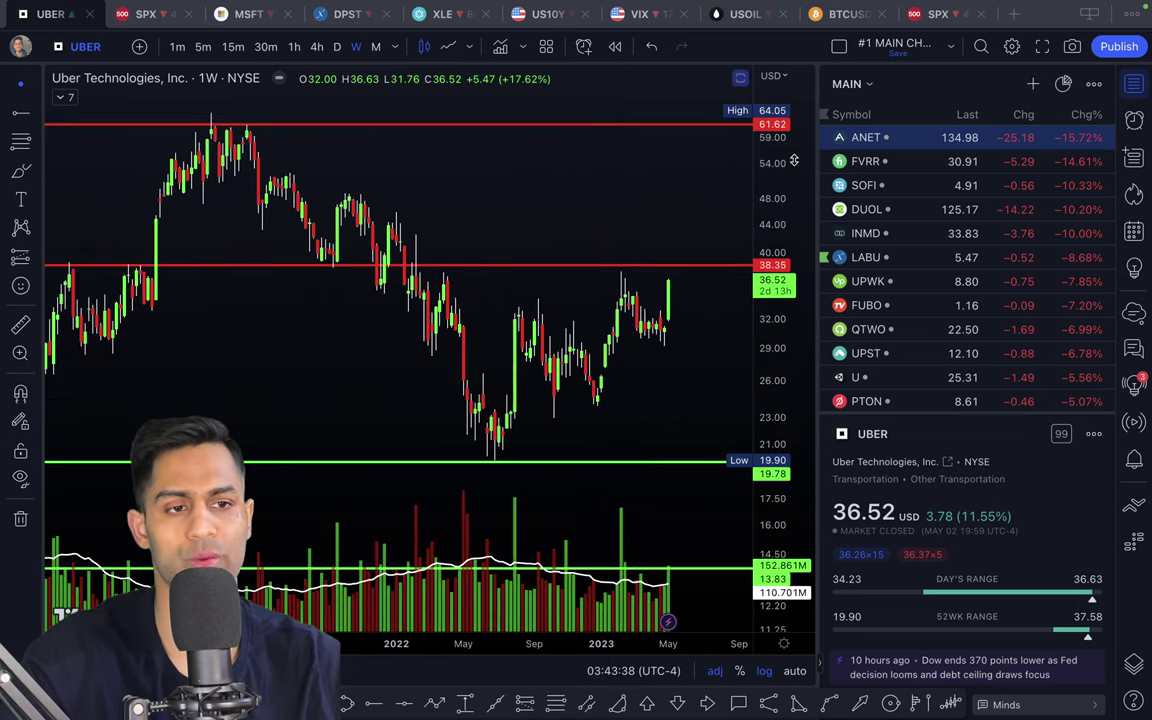
pyautogui.moveTo(674, 180); pyautogui.dragTo(651, 163)
pyautogui.hotkey('ctrl', 'z')
pyautogui.hscroll(3, 578, 226)
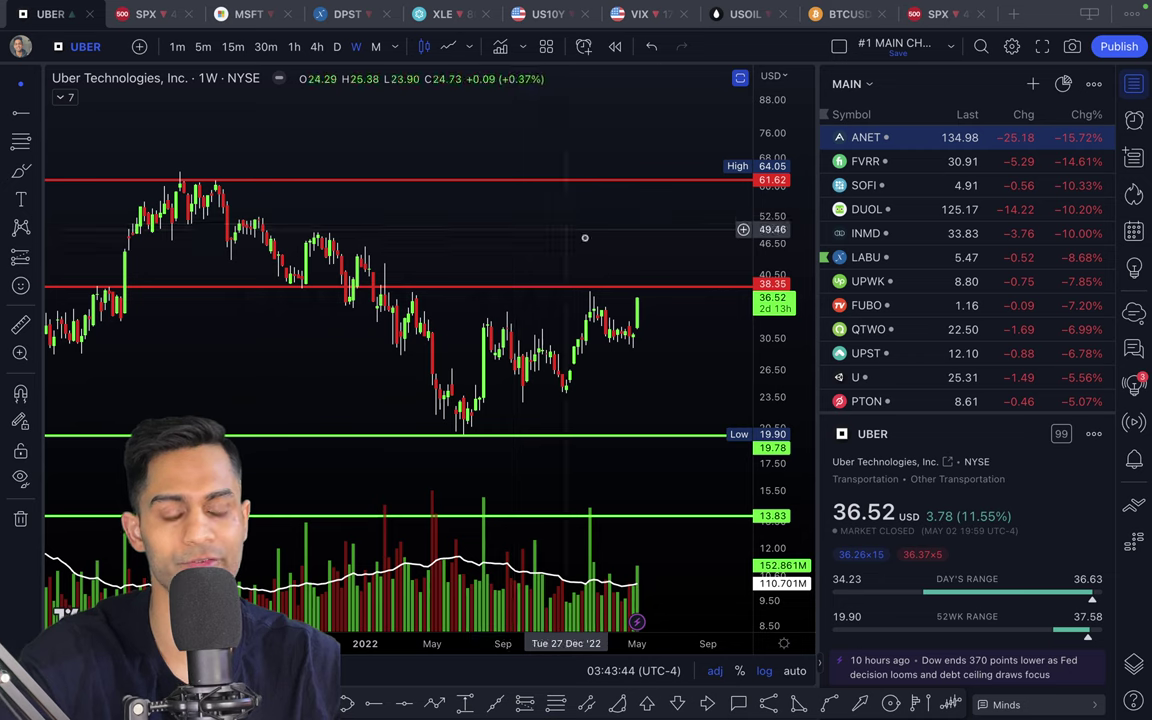
# - Measure from the last candle near 36.29 up to 76.06, showing a 39.77 (109.57%) rise
pyautogui.keyDown('shift'); pyautogui.click(657, 298); pyautogui.keyUp('shift')
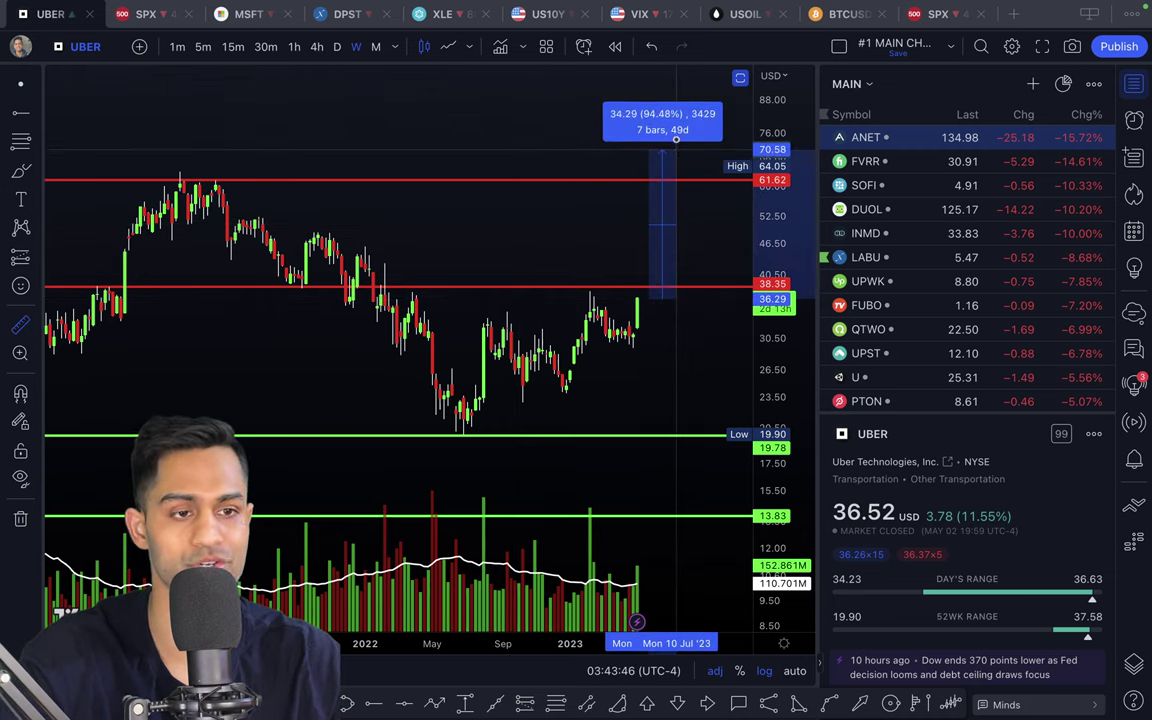
pyautogui.click(663, 133)
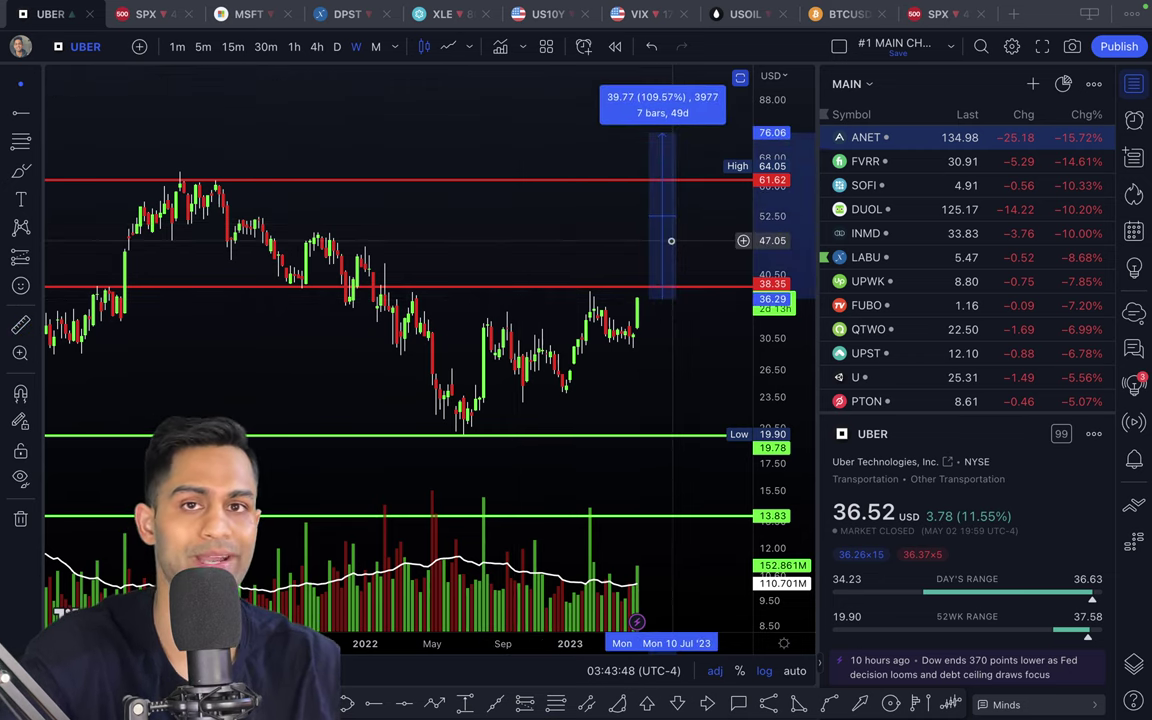